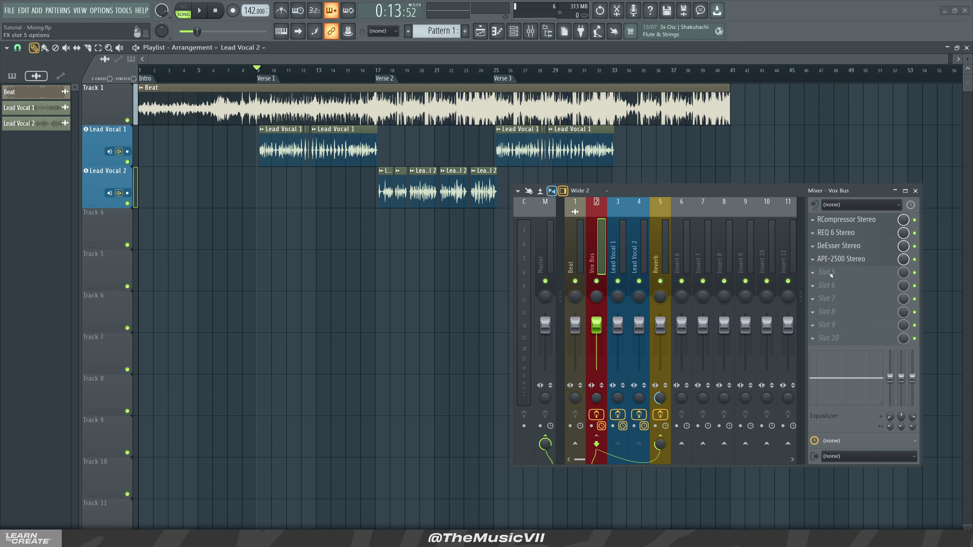
- Load F6-RTA Stereo into slot 5 of the Vox Bus and arrange the plugin and mixer windows side by side
left_click(829, 274)
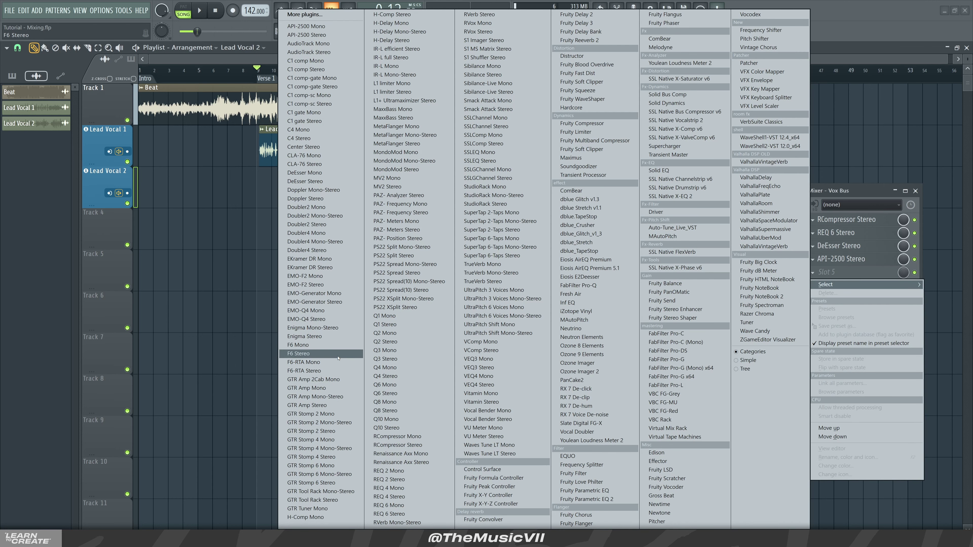
left_click(338, 370)
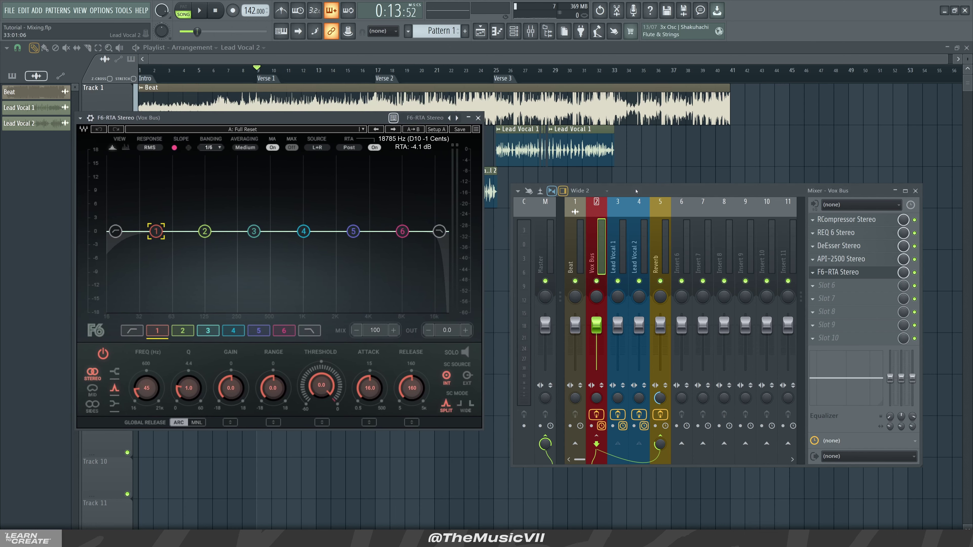
left_click_drag(636, 191, 681, 159)
left_click_drag(261, 118, 317, 158)
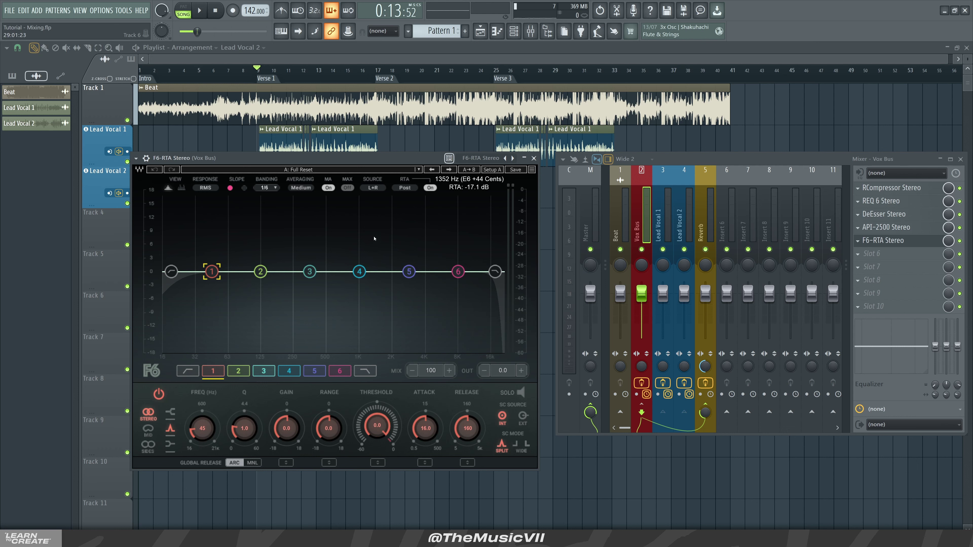
- Enable the high-pass filter, move band 1 to 65 Hz with a gain of -1.4 dB, and audition it in playback
mouse_move(217, 272)
left_mouse_down()
mouse_move(234, 272)
mouse_move(205, 275)
mouse_move(230, 277)
left_mouse_up()
key("space")
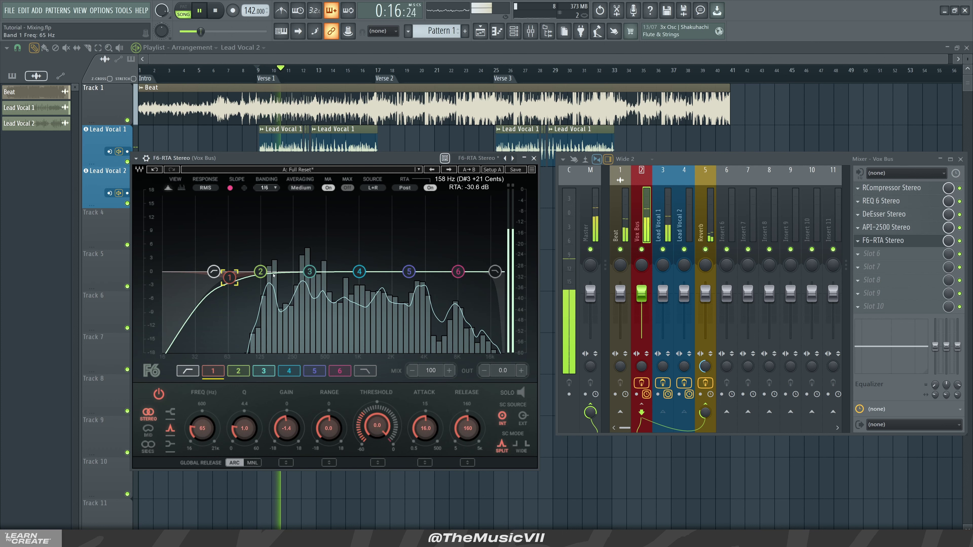
key("space")
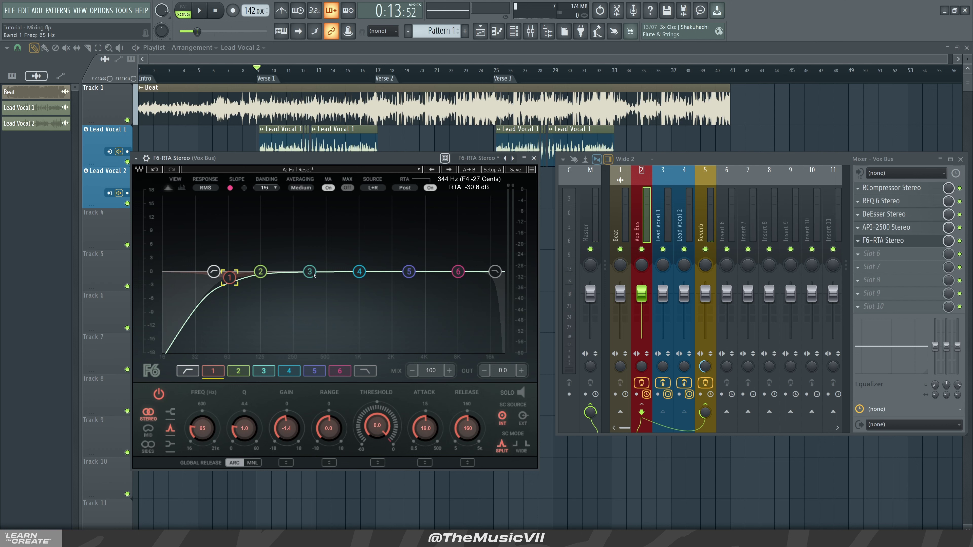
- Pull band 3 down to -2.8 dB at about 325 Hz, soloing the band during playback to find the frequency
left_click_drag(307, 274, 307, 279)
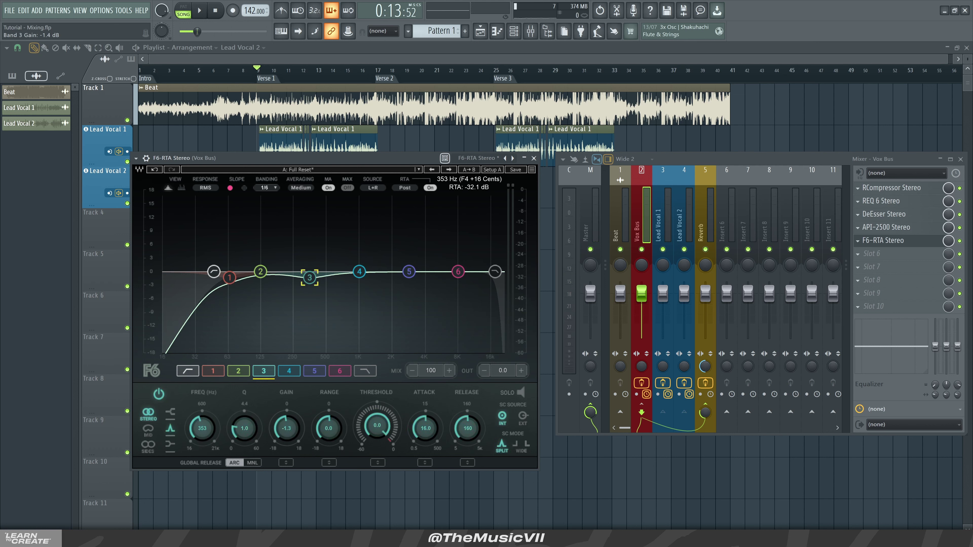
left_click(521, 392)
left_click(521, 393)
left_click(521, 392)
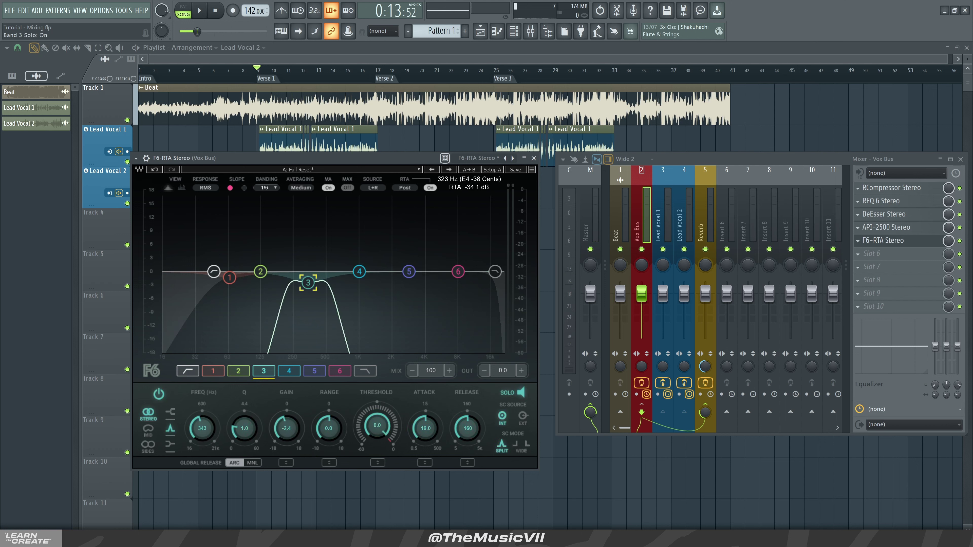
key("space")
mouse_move(308, 283)
left_mouse_down()
mouse_move(300, 221)
mouse_move(305, 284)
left_mouse_up()
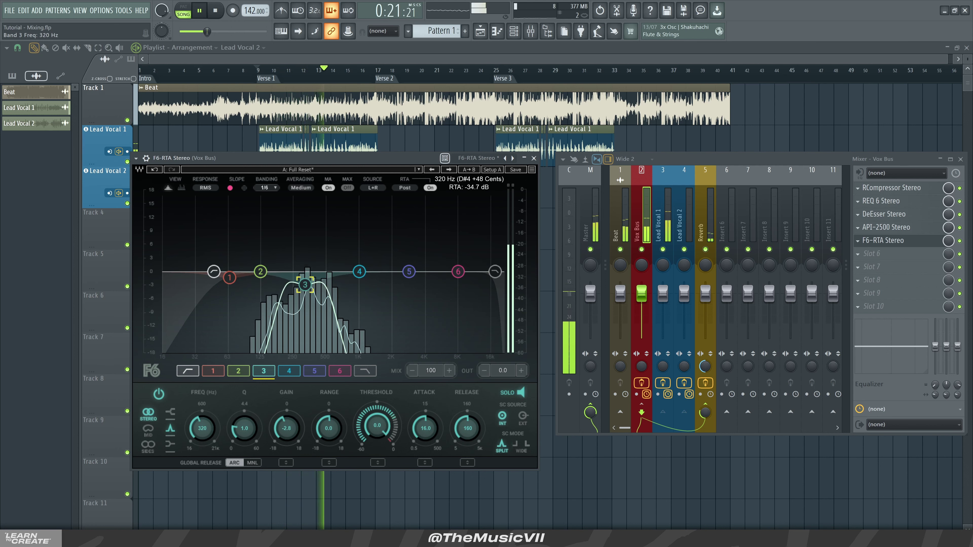
key("space")
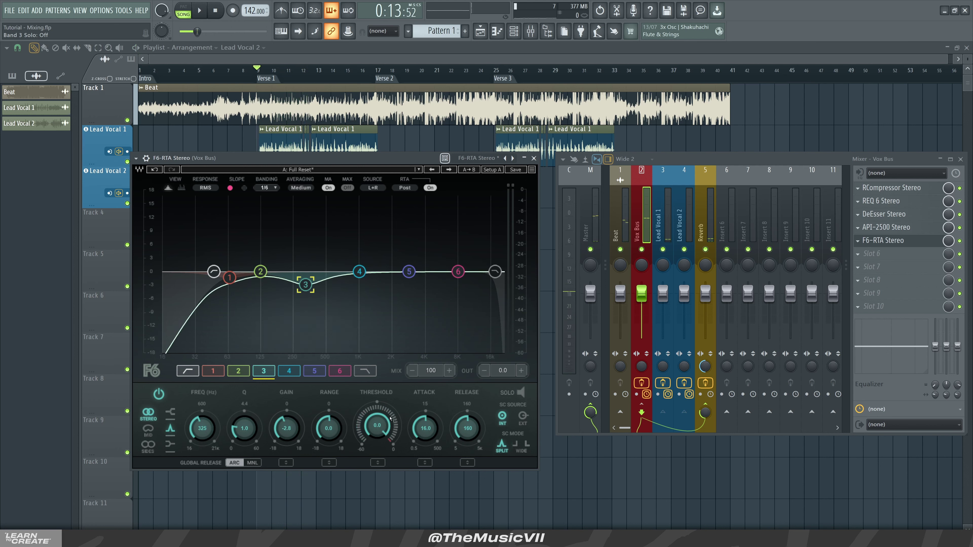
- Set band 3's threshold to -26.6 dB, range to -0.8 dB and Q to 3.7, checking it in playback and solo
key("space")
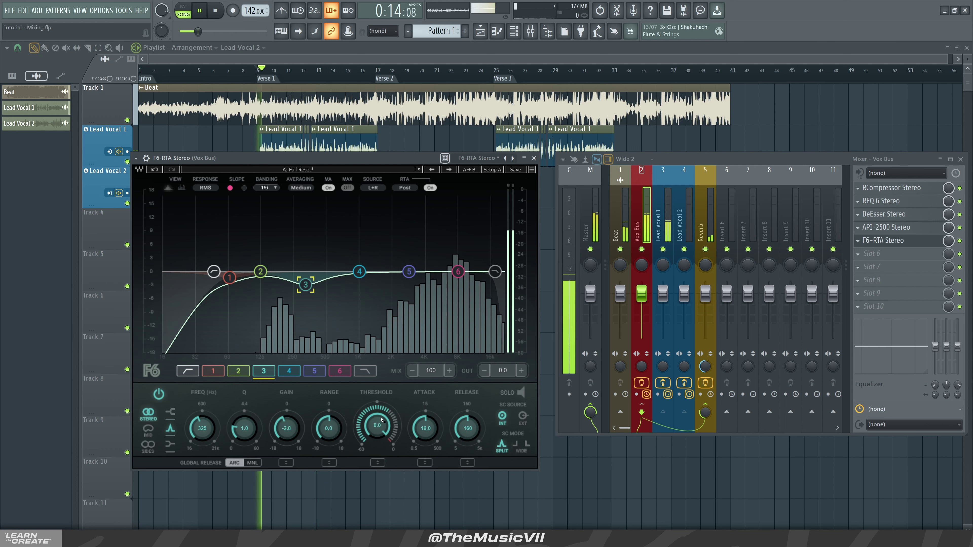
key("space")
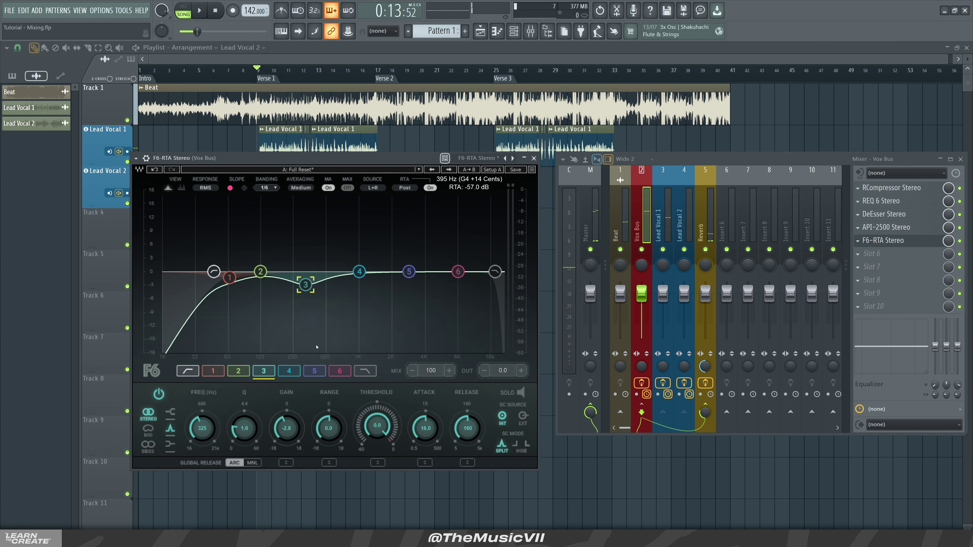
key("space")
key("space")
key("space")
left_click_drag(377, 427, 377, 455)
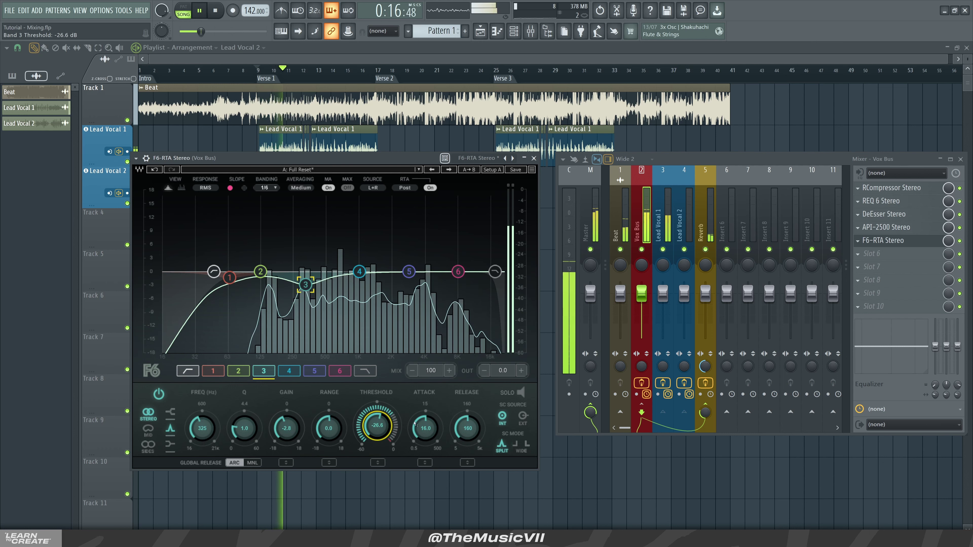
left_click_drag(329, 429, 329, 431)
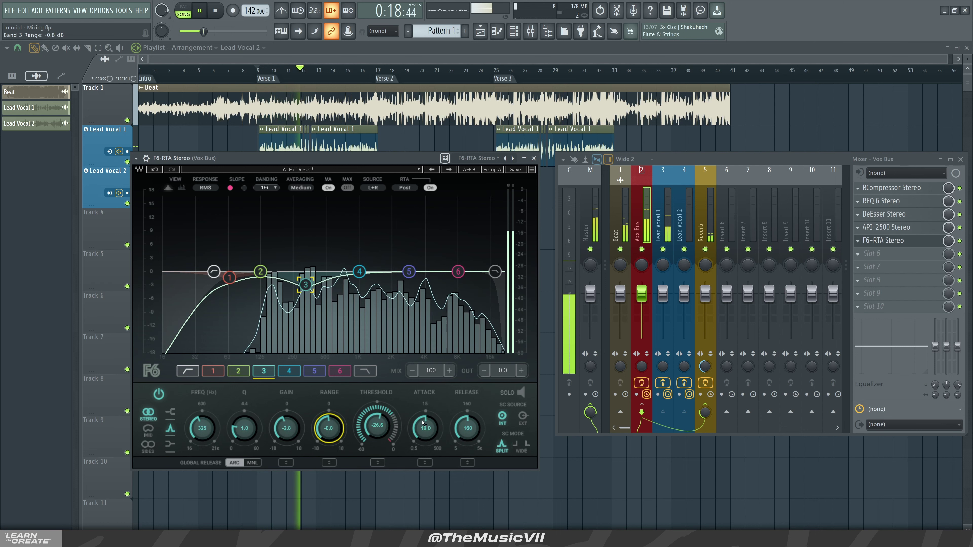
key("space")
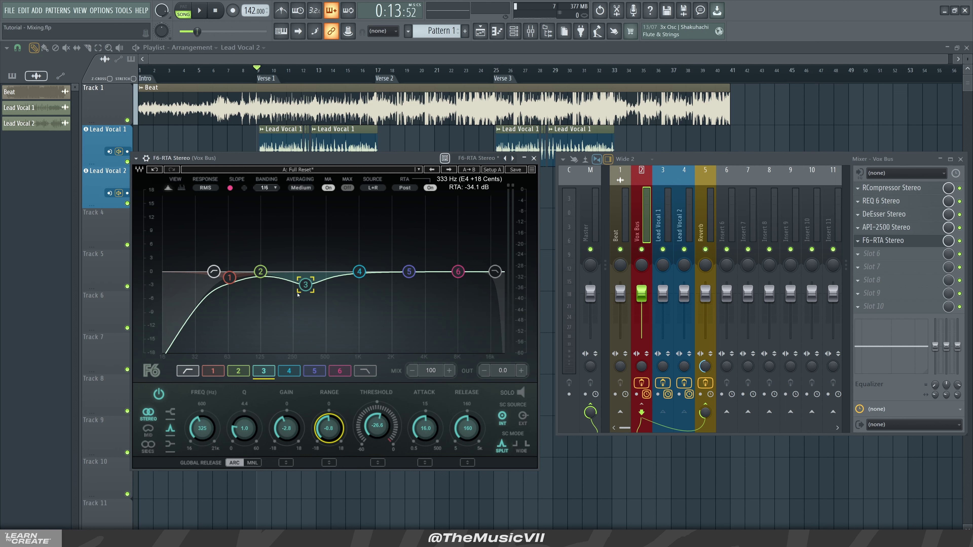
key("space")
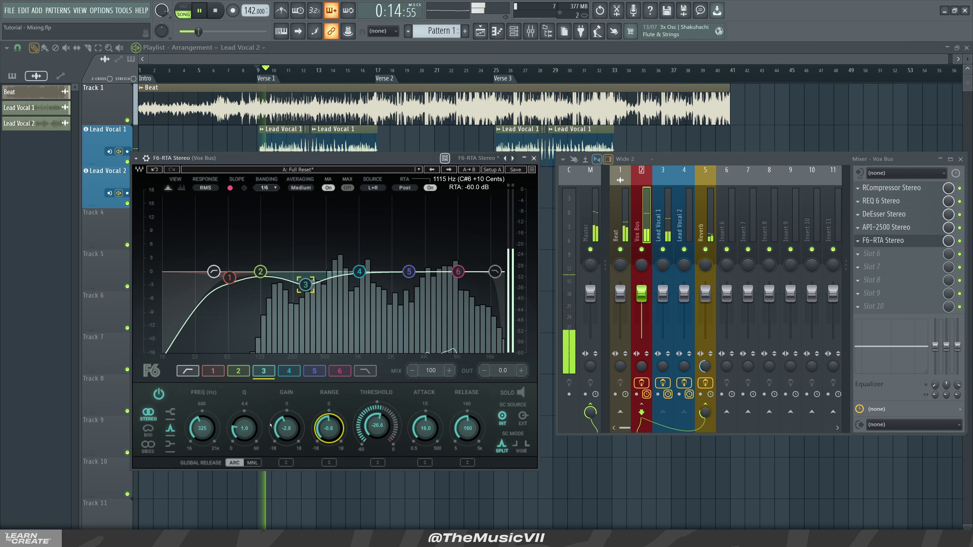
left_click_drag(245, 429, 244, 418)
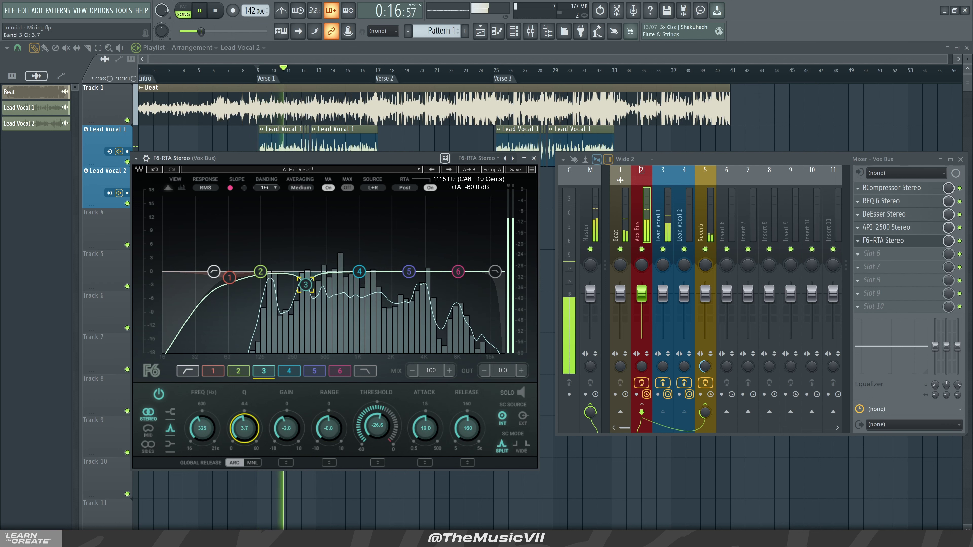
left_click(515, 393)
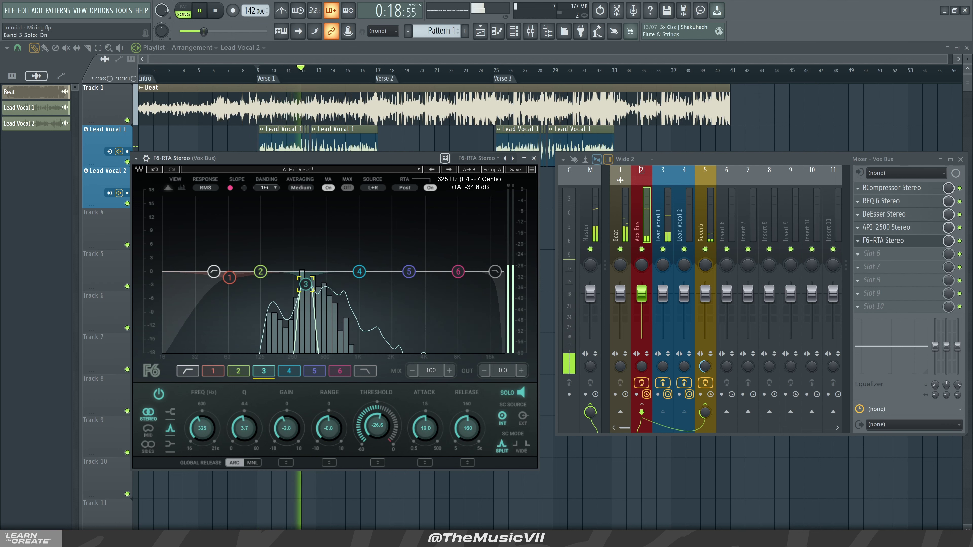
left_click(515, 392)
- Refine band 3 to 322 Hz, gain -1.7 dB, range -3.0 dB, threshold -33.8 dB, attack 1.1 ms and release 13 ms
left_click_drag(377, 422, 426, 428)
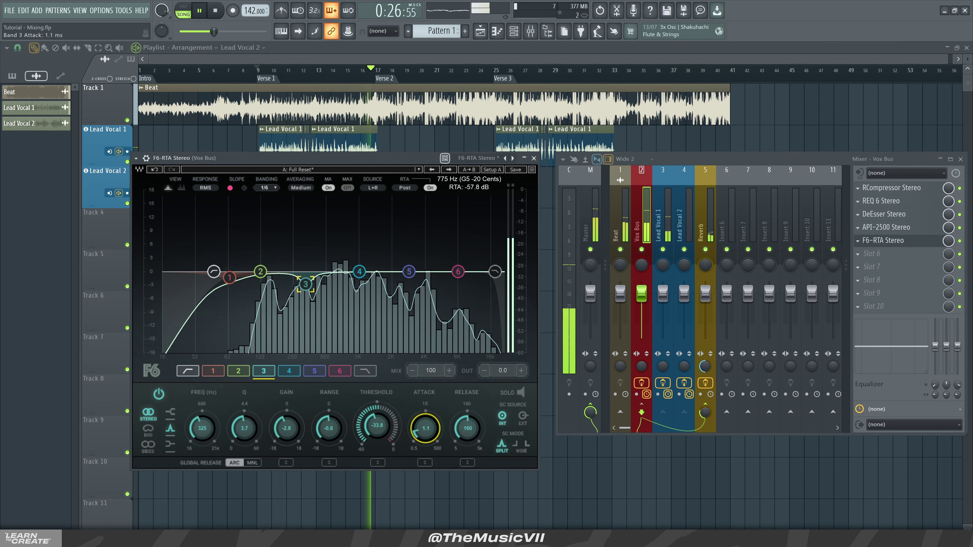
left_click_drag(307, 287, 306, 285)
left_click_drag(287, 428, 328, 433)
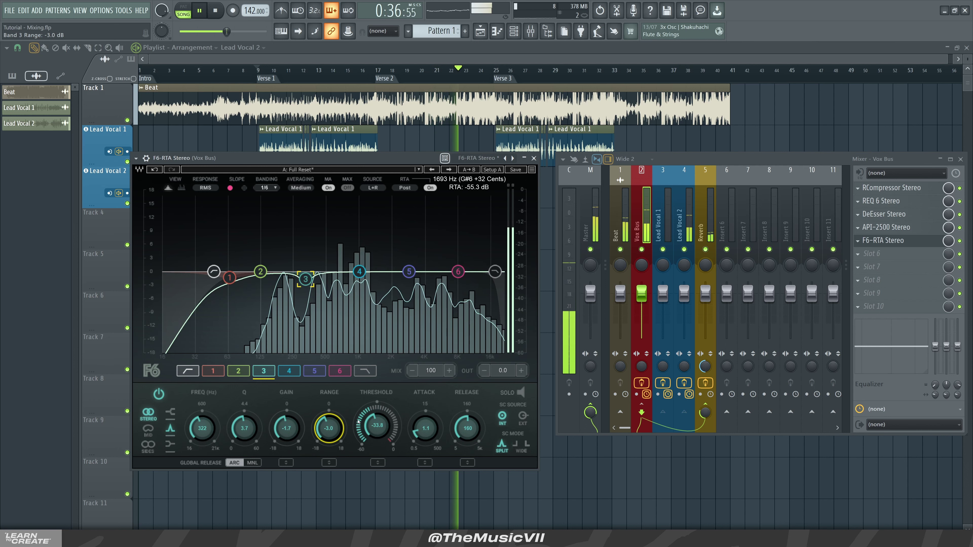
mouse_move(467, 429)
left_mouse_down()
mouse_move(468, 449)
mouse_move(471, 415)
left_mouse_up()
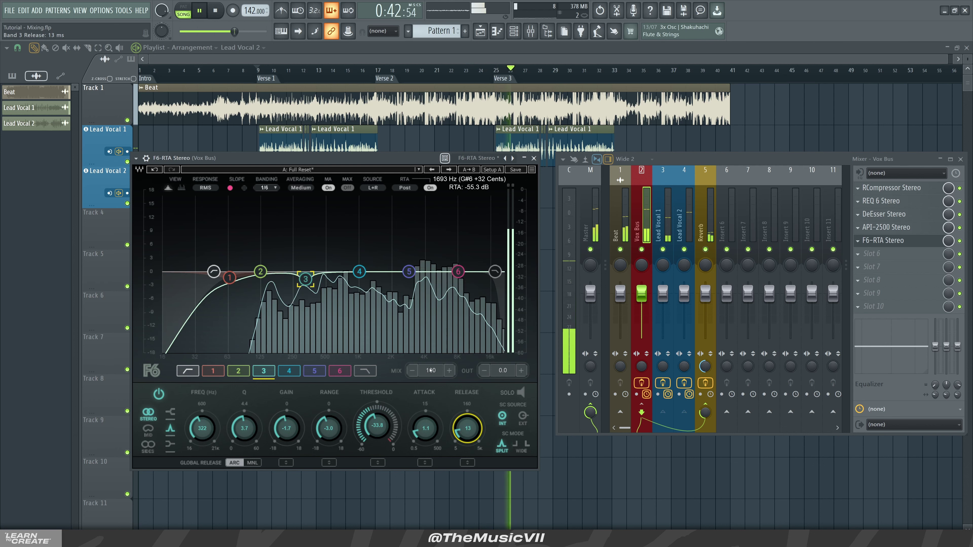
- Place band 4 at 851 Hz with Q 2.3, gain -2.2 dB, threshold -28.0 dB and range -2.1 dB
left_click_drag(360, 276, 349, 274)
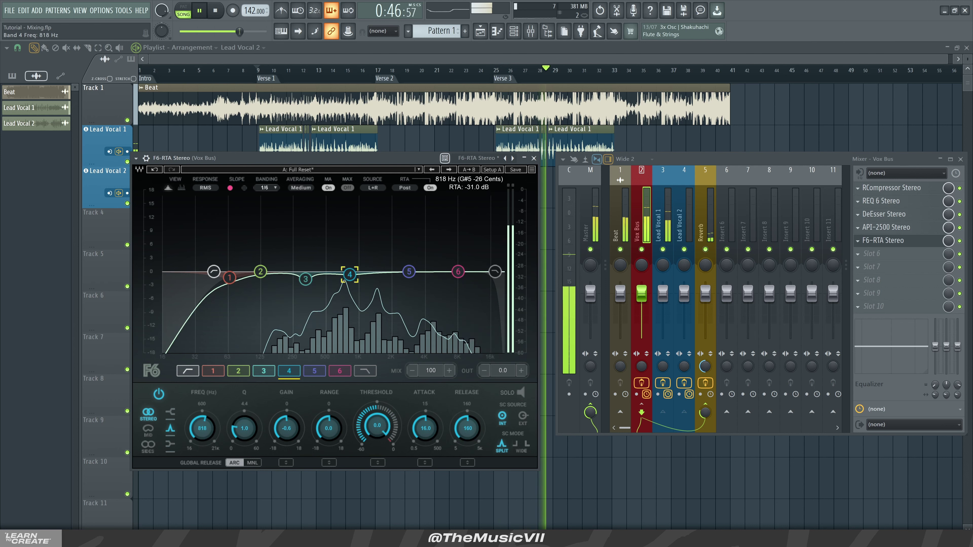
left_click_drag(242, 429, 242, 418)
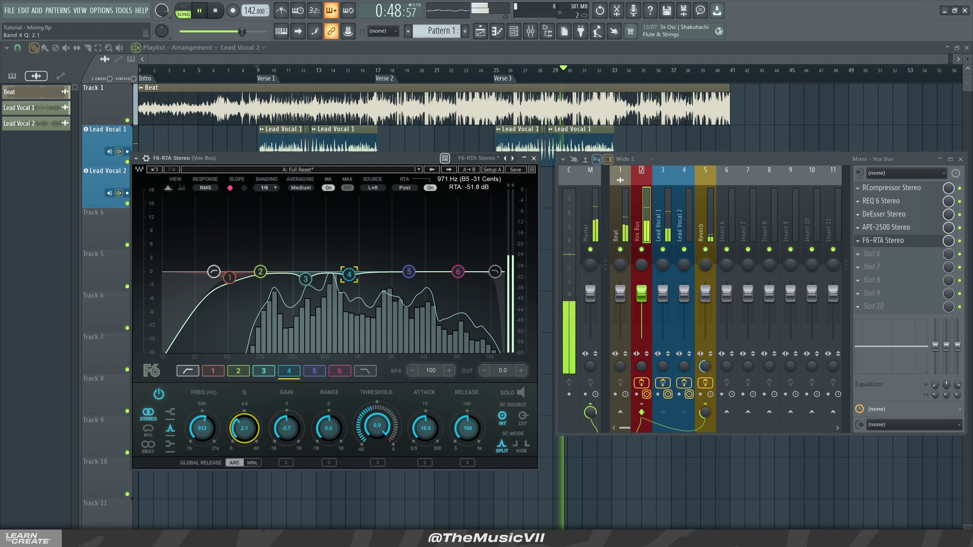
left_click_drag(350, 275, 351, 282)
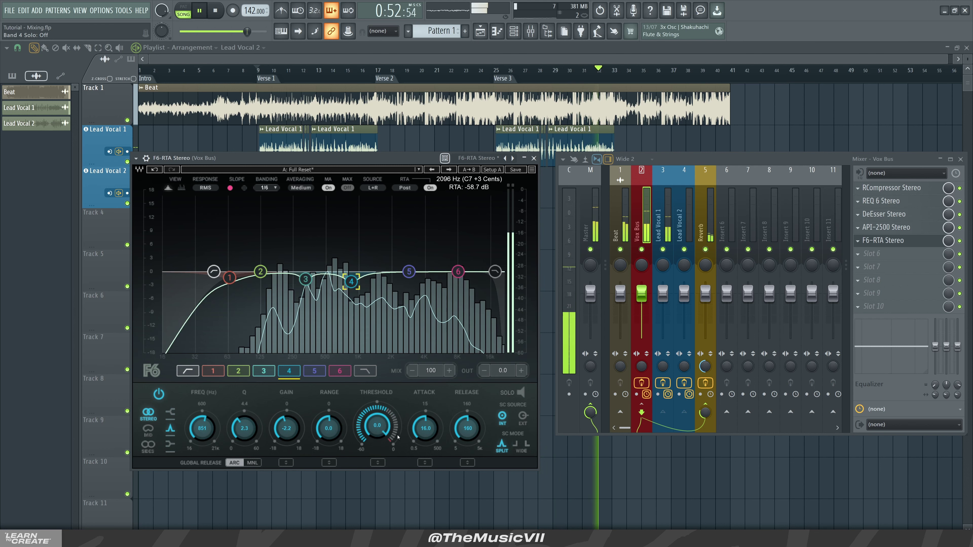
left_click_drag(377, 426, 377, 443)
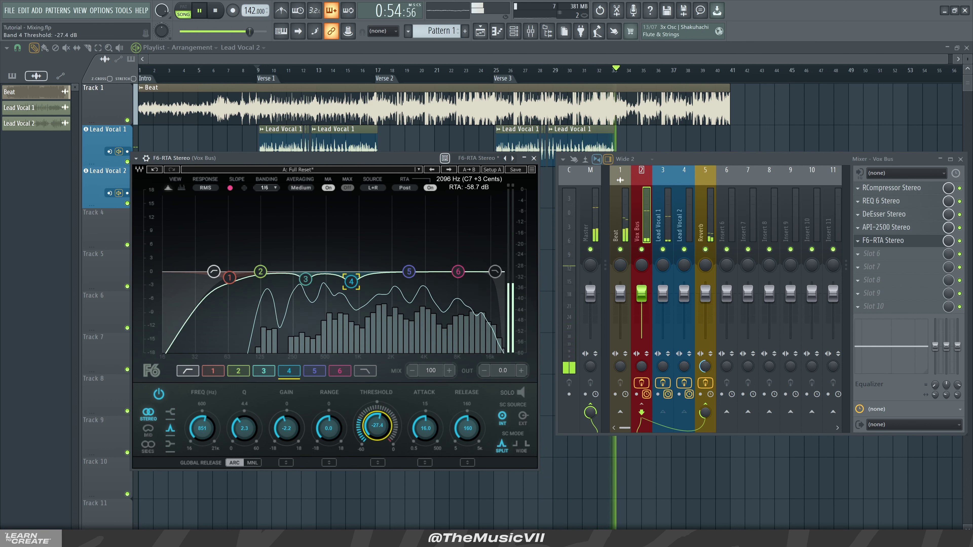
left_click_drag(325, 427, 326, 429)
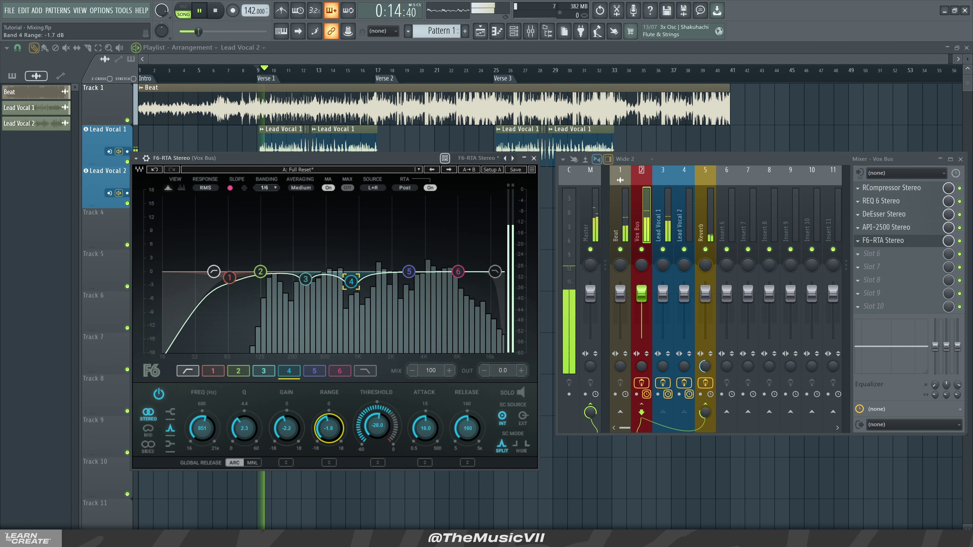
left_click_drag(257, 436, 258, 433)
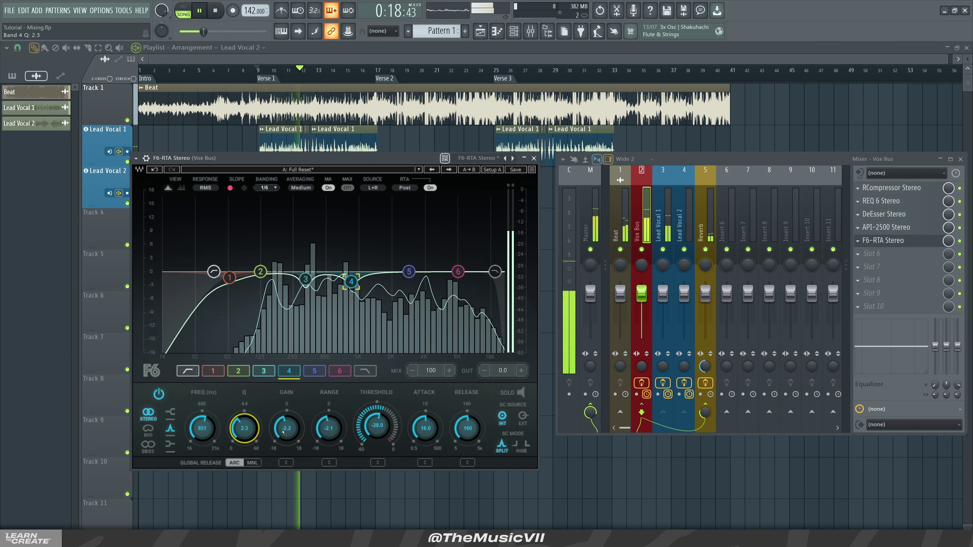
- Adjust band 4 to a gain of -0.8 dB, Q 1.1, attack 5.9 ms and release 708 ms
left_click_drag(284, 432, 284, 428)
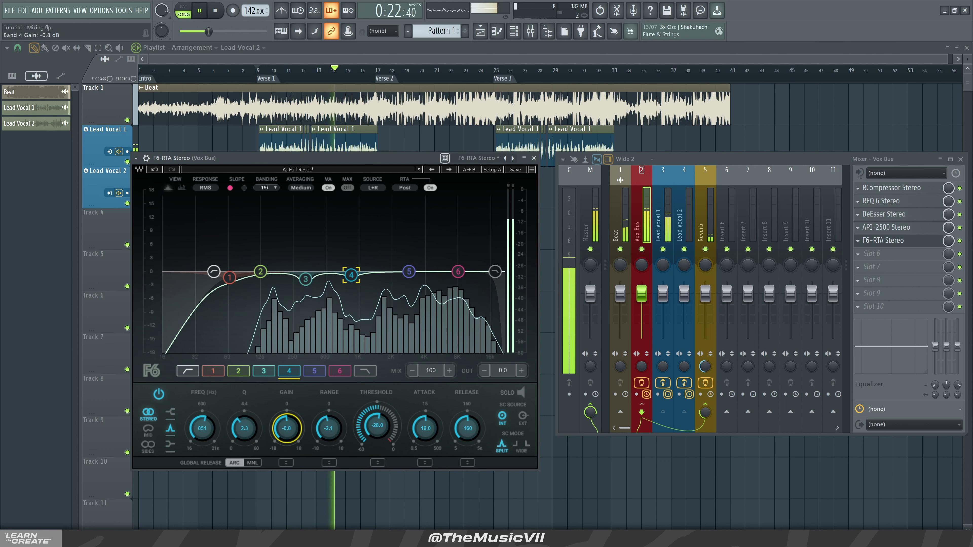
left_click_drag(244, 432, 245, 440)
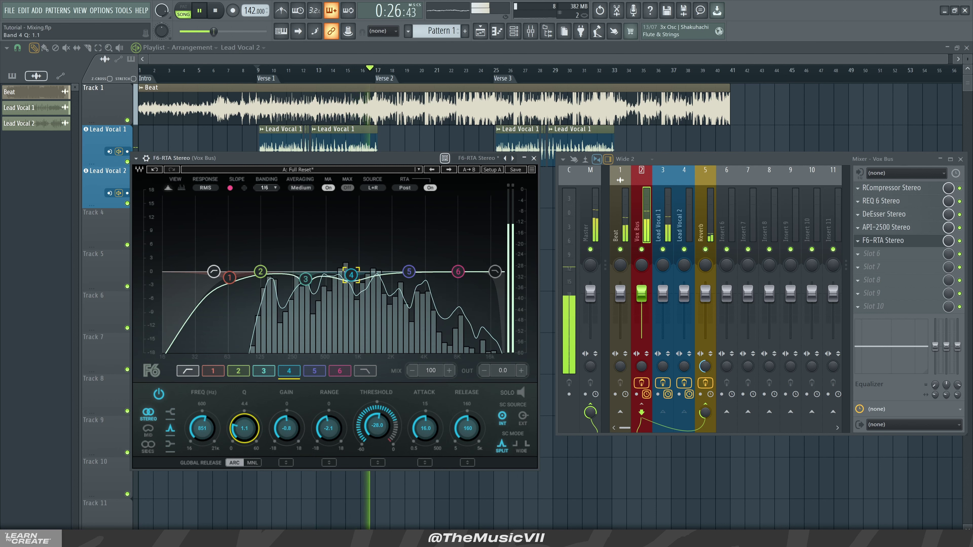
left_click_drag(437, 418, 452, 423)
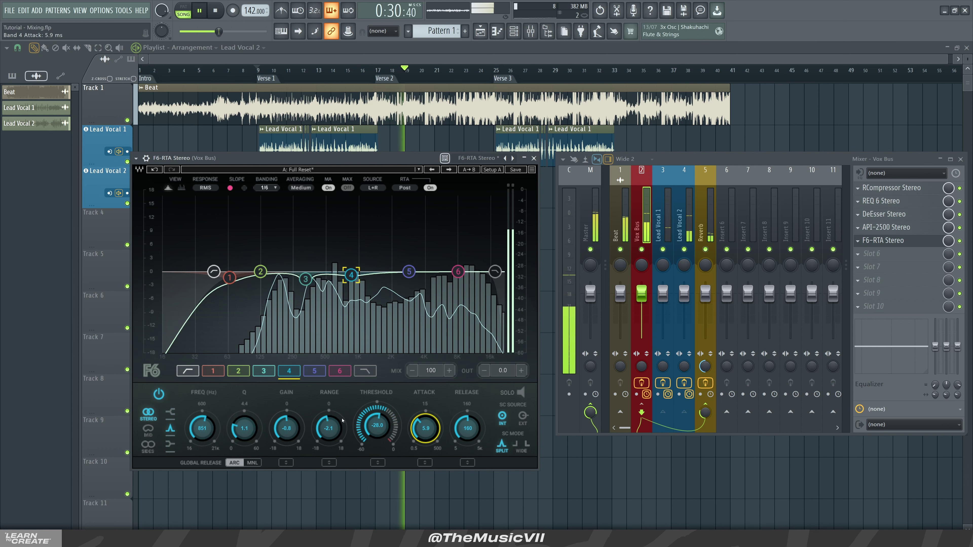
mouse_move(467, 429)
left_mouse_down()
mouse_move(467, 410)
mouse_move(468, 446)
left_mouse_up()
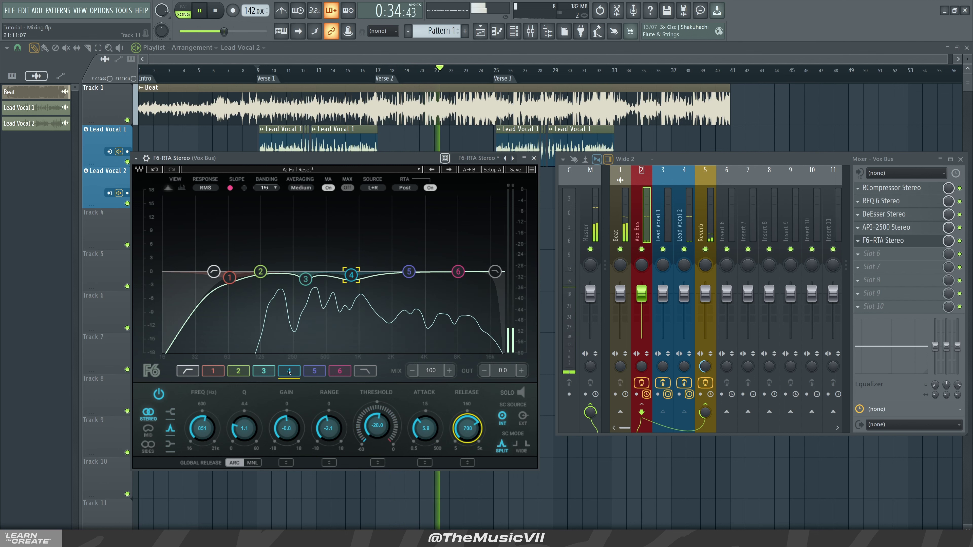
- Set the high-pass filter to 90 Hz at 18 dB/Oct, and band 1 to 110 Hz, gain -3.6 dB, threshold -31.2 dB, range -3.3 dB
left_click_drag(214, 271, 245, 271)
left_click_drag(245, 429, 245, 417)
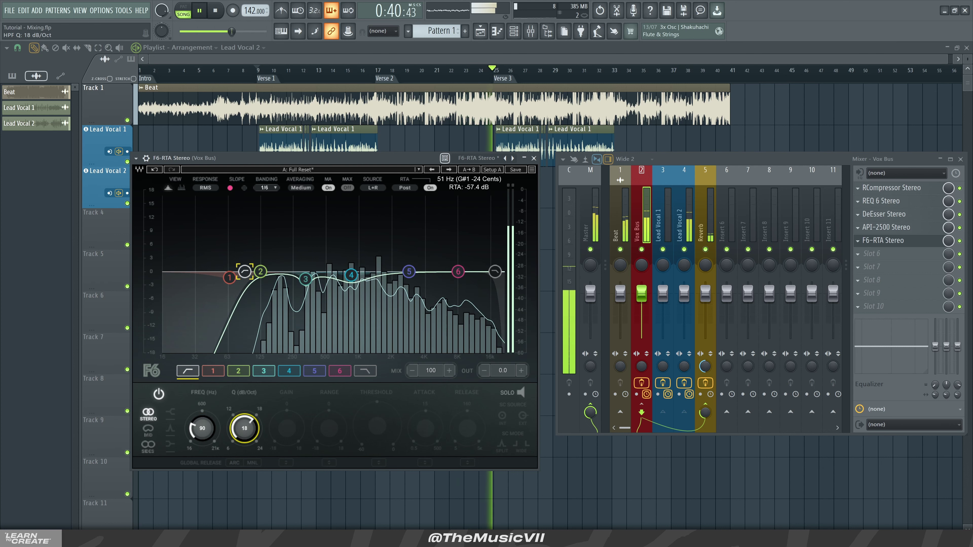
left_click_drag(229, 278, 254, 288)
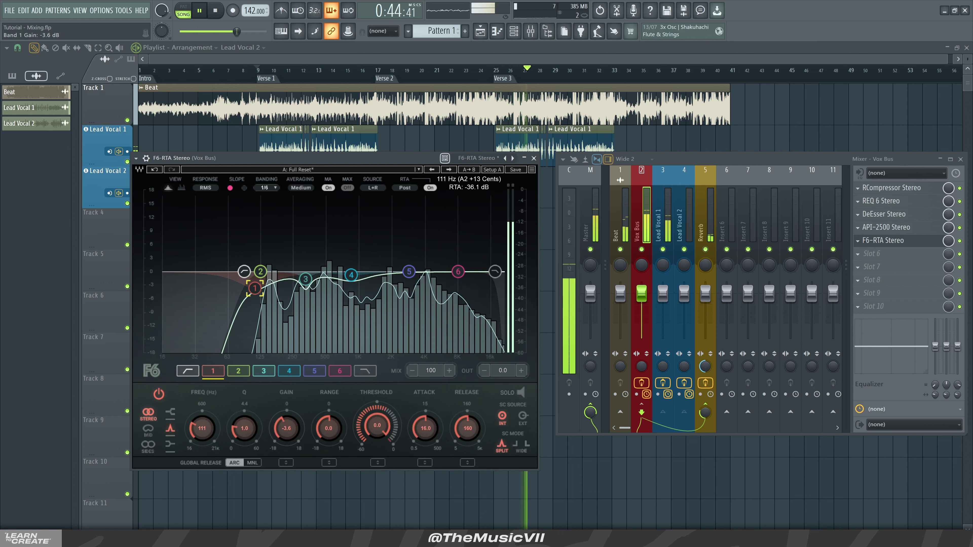
left_click_drag(368, 428, 369, 466)
left_click_drag(329, 428, 329, 438)
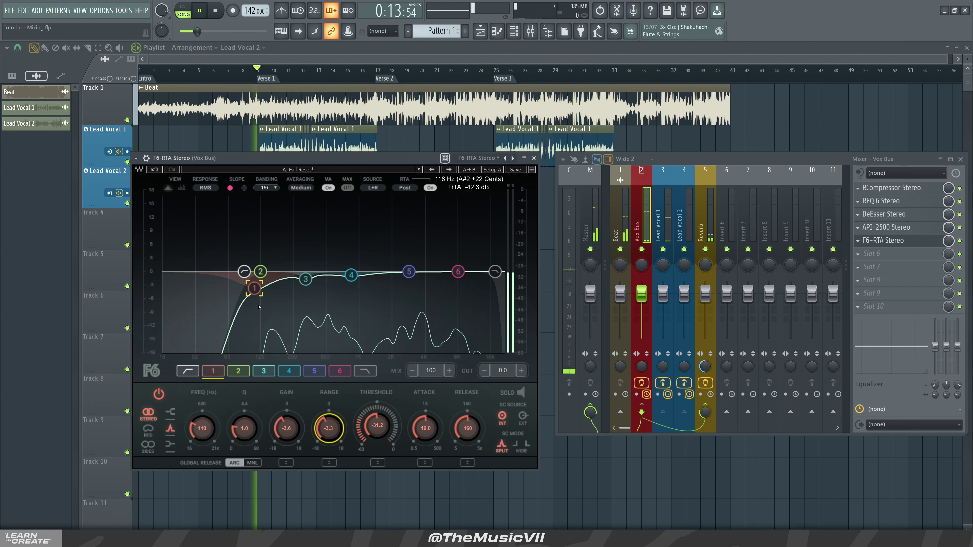
- Raise the high-pass filter to 96 Hz with a slope of 24 dB/Oct
left_click(244, 272)
left_click_drag(243, 272, 246, 272)
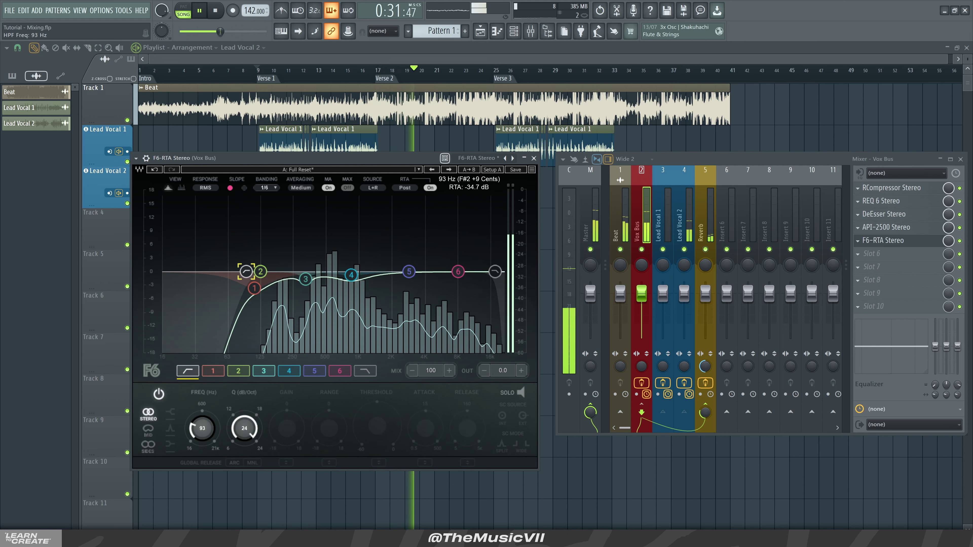
left_click_drag(246, 272, 249, 272)
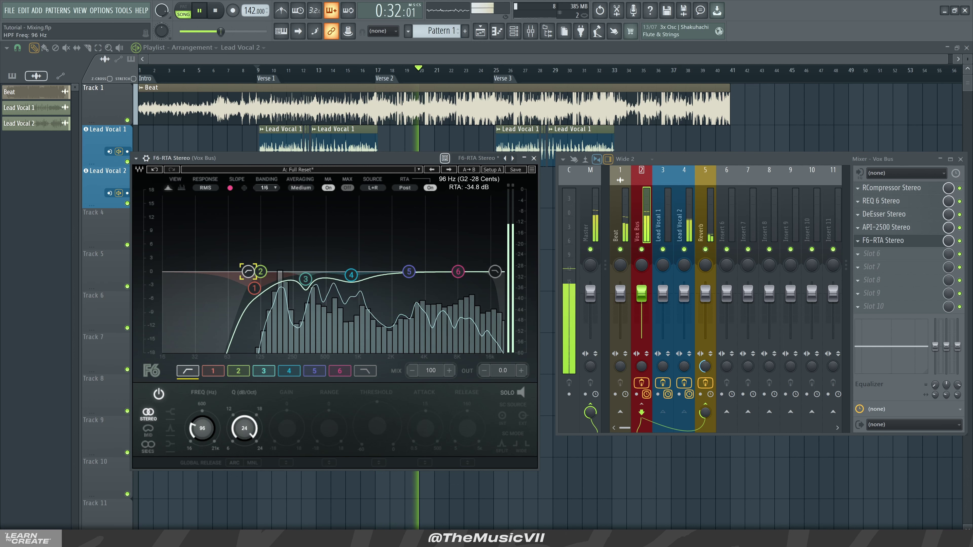
- Close the F6-RTA equalizer, stop playback, and rename mixer Insert 6 to "Delay" with a yellow track color
left_click(534, 159)
key("space")
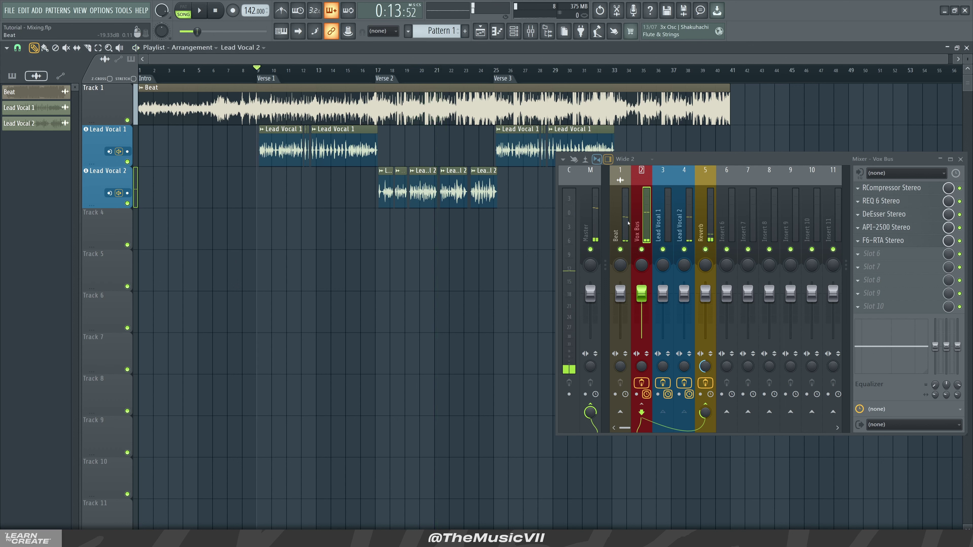
left_click(728, 215)
right_click(736, 168)
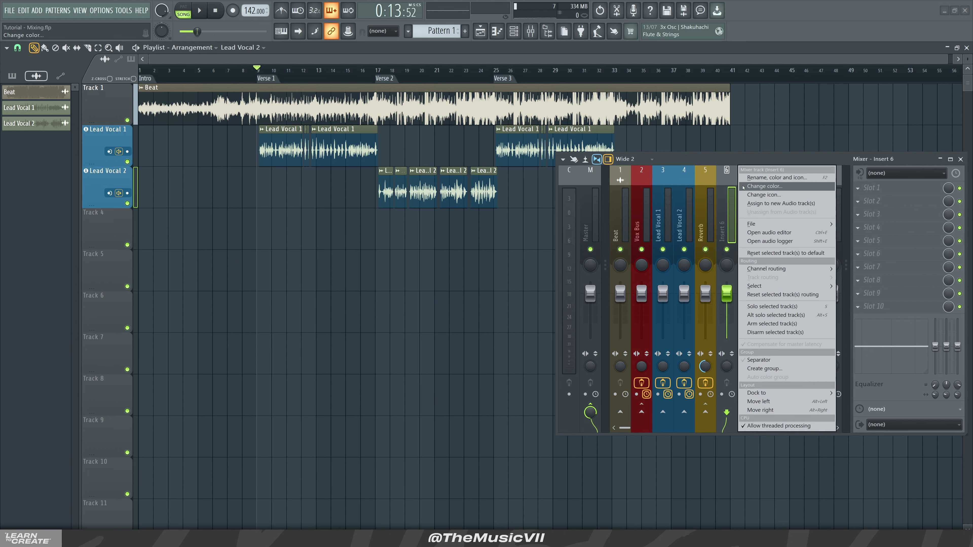
left_click(752, 179)
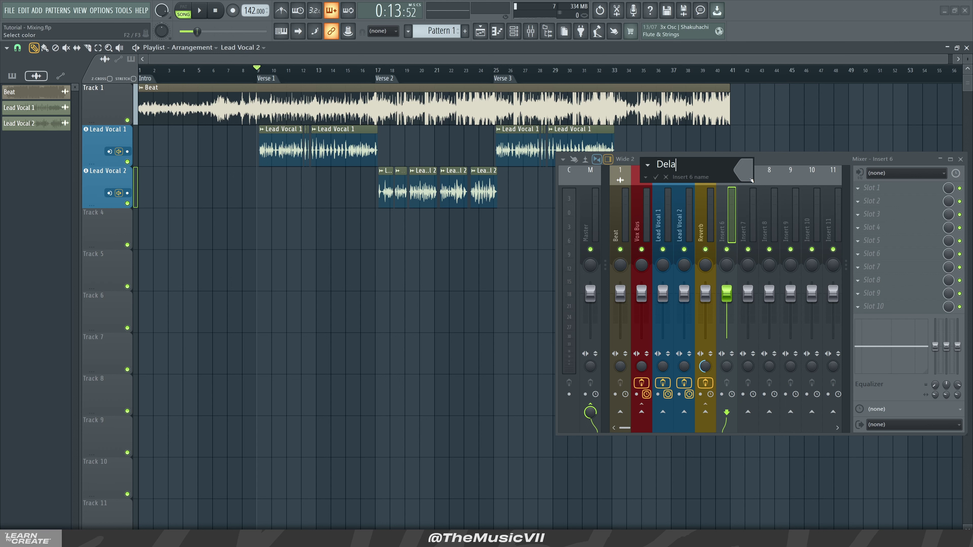
left_click(750, 179)
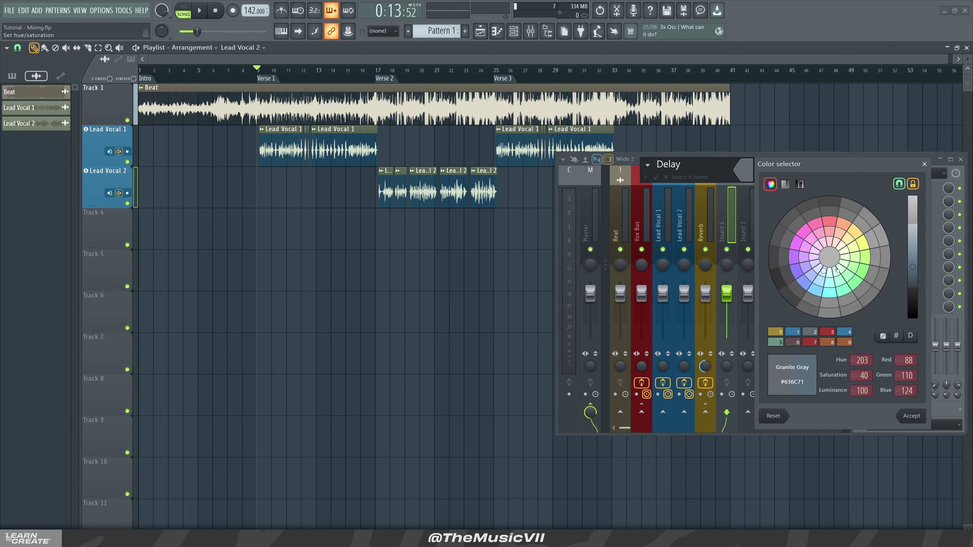
left_click(775, 332)
left_click(912, 416)
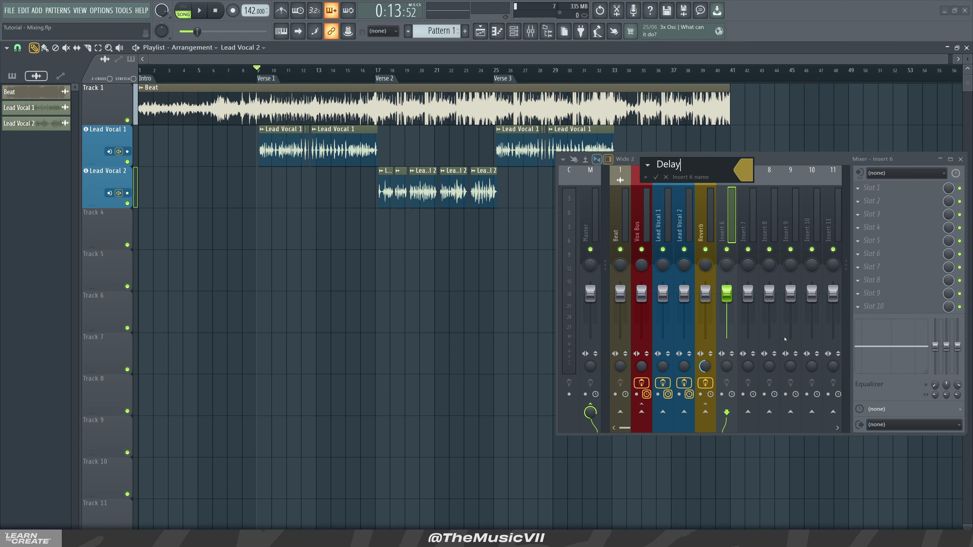
left_click(655, 176)
- Load ValhallaDelay on the Delay insert with a 1/4 note delay, 20 ms spread, 100% mix and Clarity mode
left_click(871, 188)
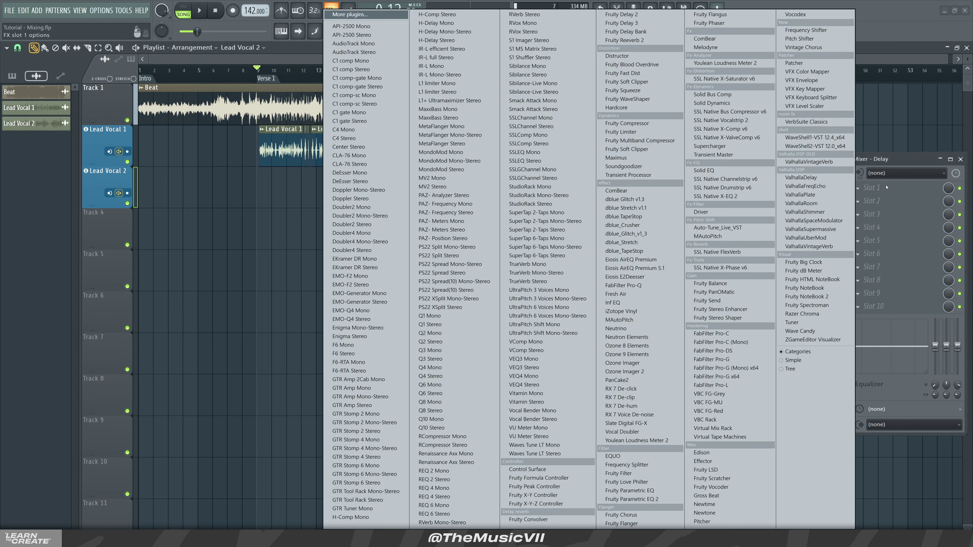
left_click(831, 181)
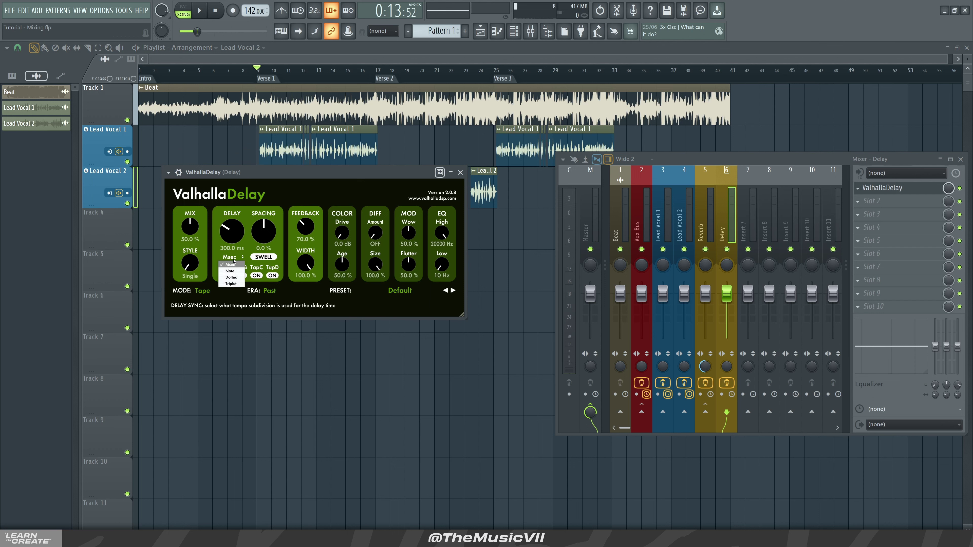
left_click(235, 273)
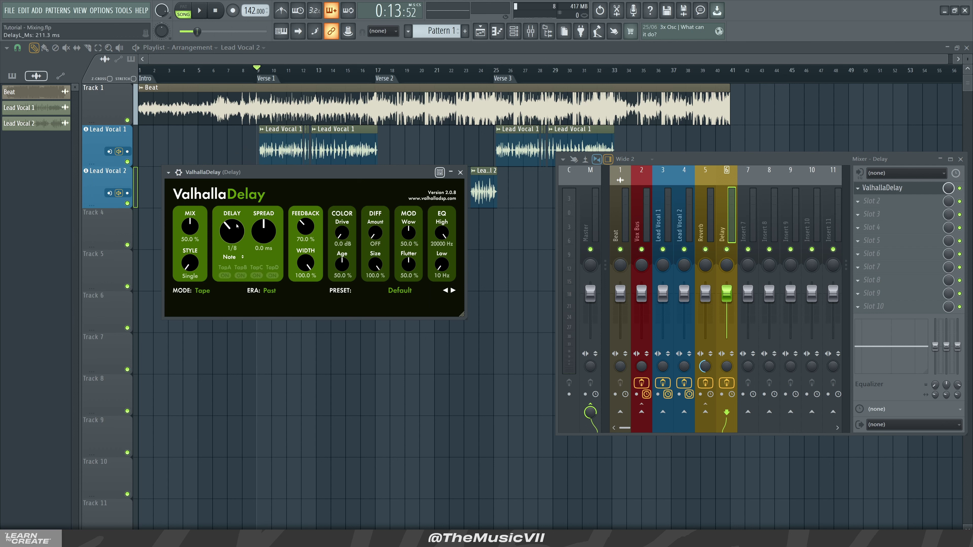
left_click_drag(264, 237, 267, 169)
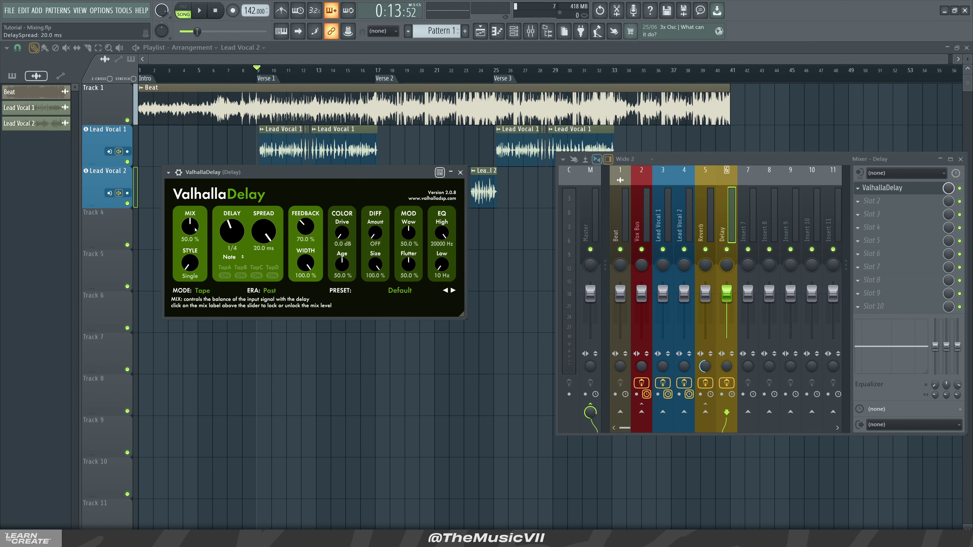
left_click_drag(191, 228, 206, 147)
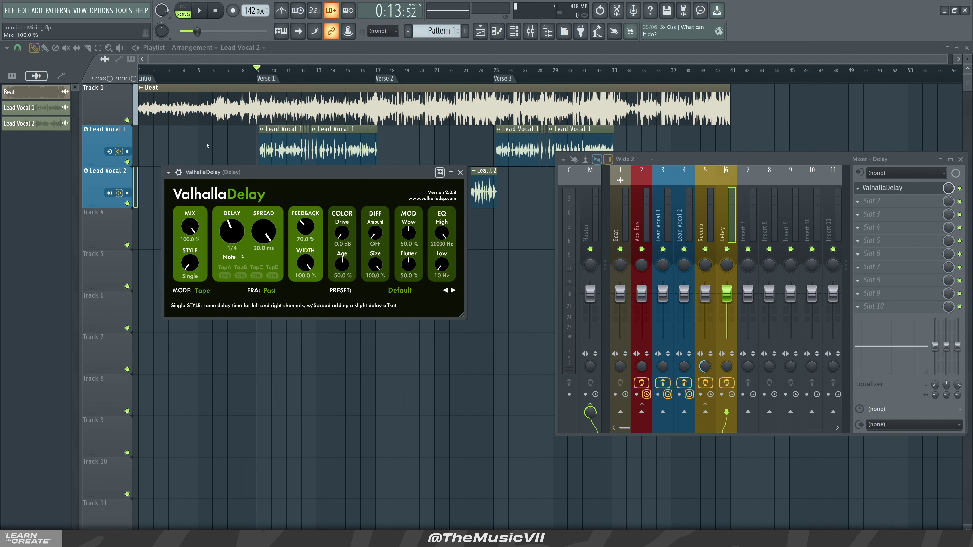
left_click(209, 294)
left_click(208, 360)
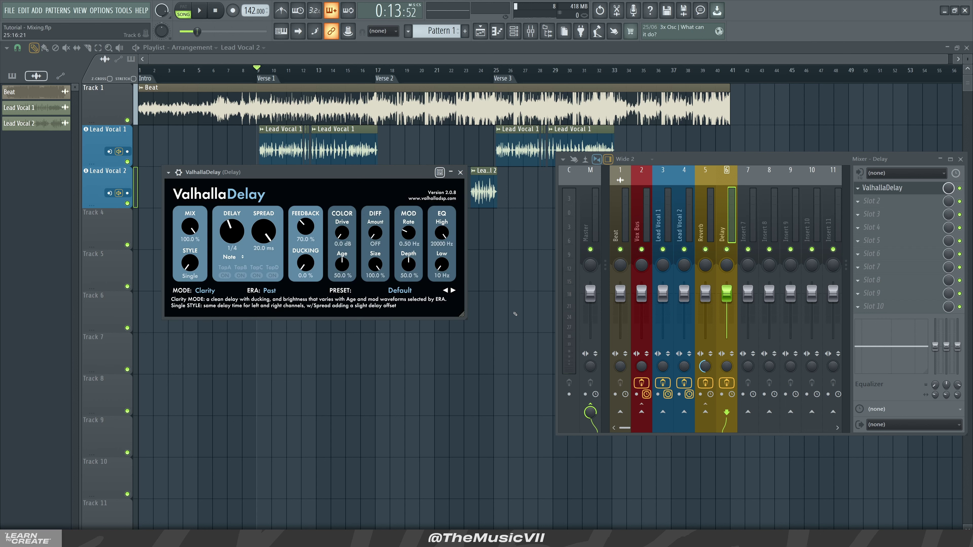
- Send the Vox Bus to the Delay insert and play Verse 1 to audition the effect
left_click(654, 236)
left_click(645, 229)
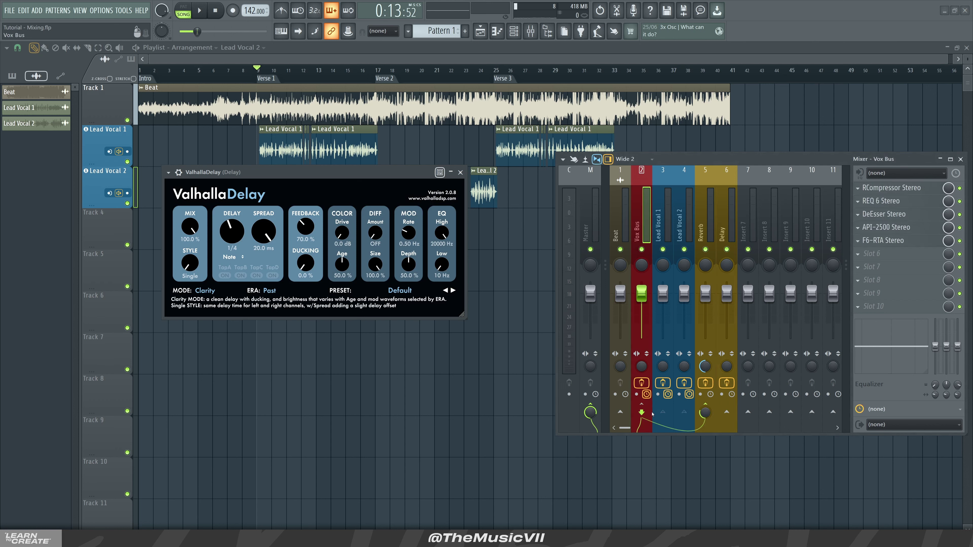
key("space")
key("space")
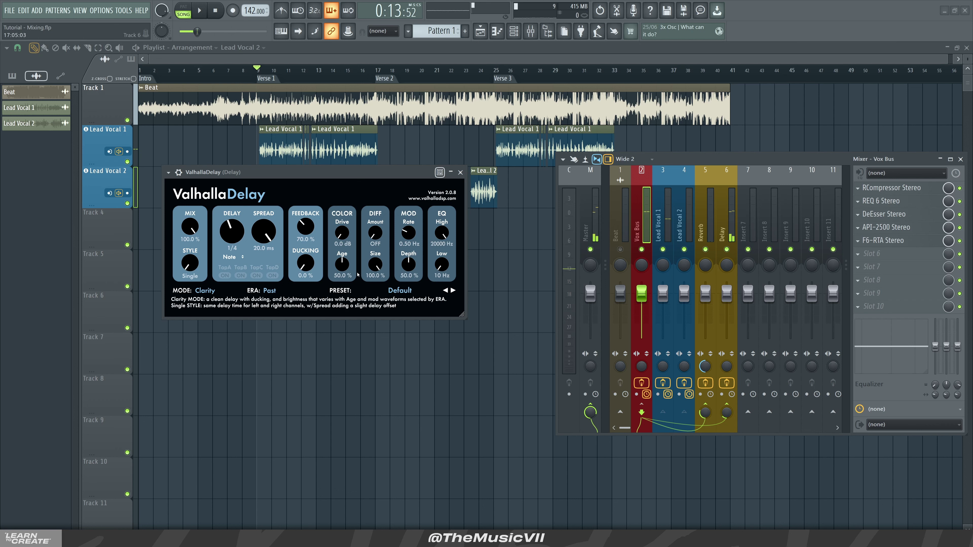
key("space")
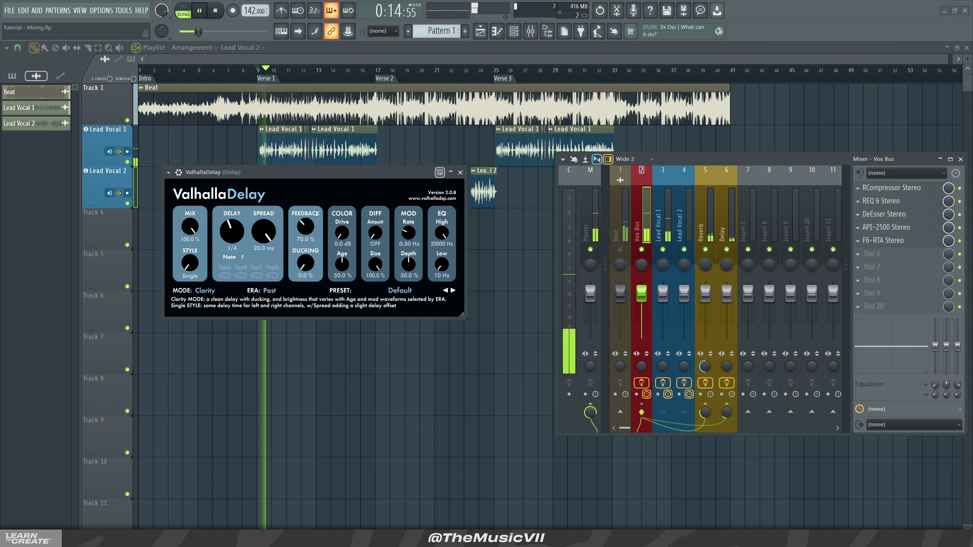
key("space")
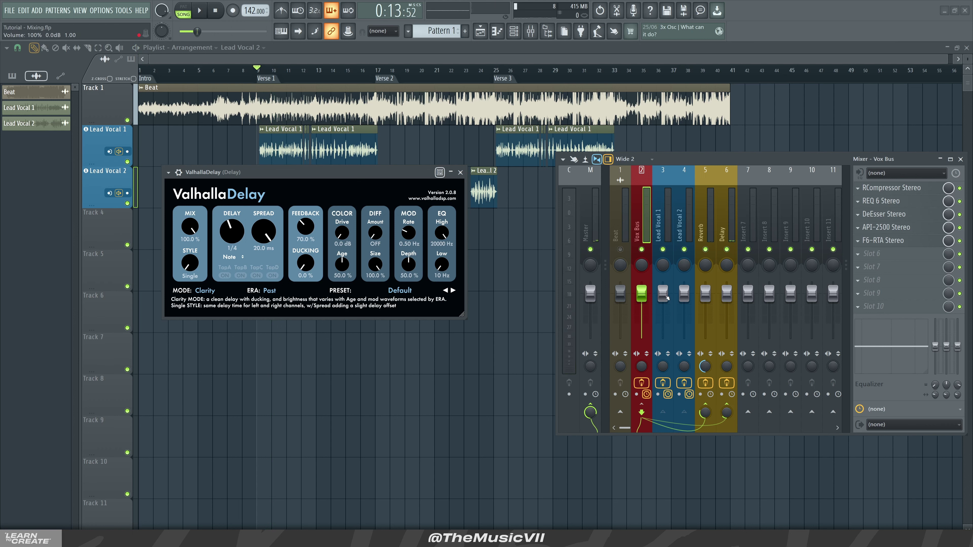
- Move the ValhallaDelay window below the vocal clips and adjust the Vox Bus send level to Delay during playback
left_click_drag(382, 175, 408, 281)
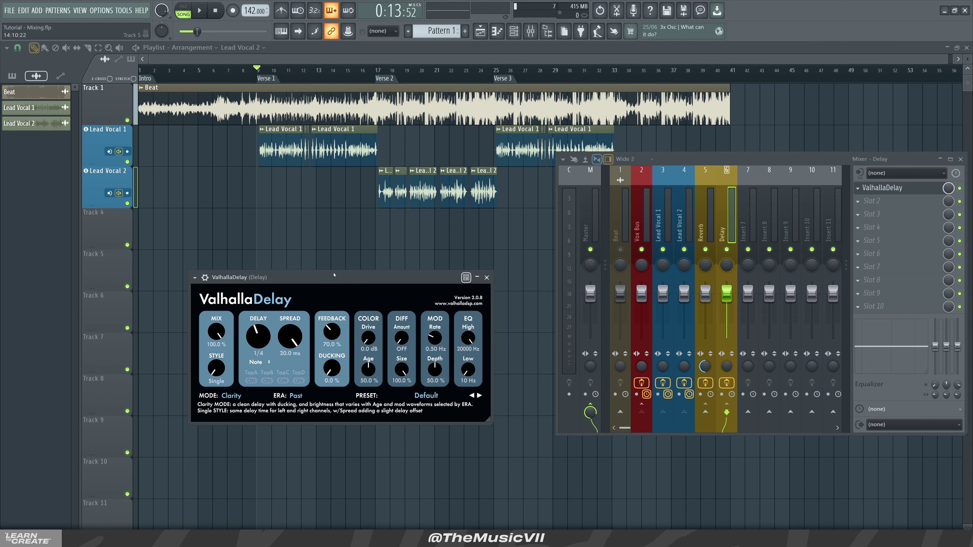
key("space")
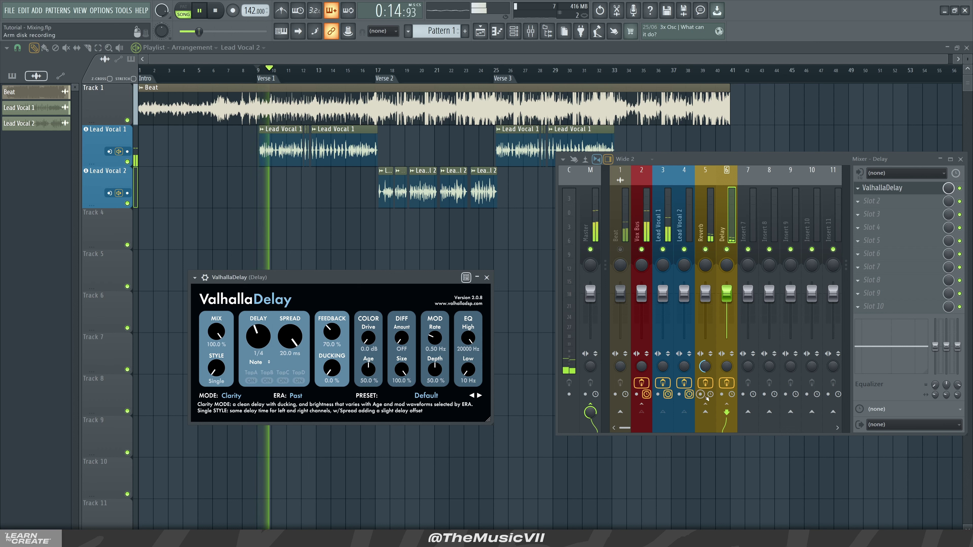
left_click(641, 333)
left_click_drag(727, 413, 727, 407)
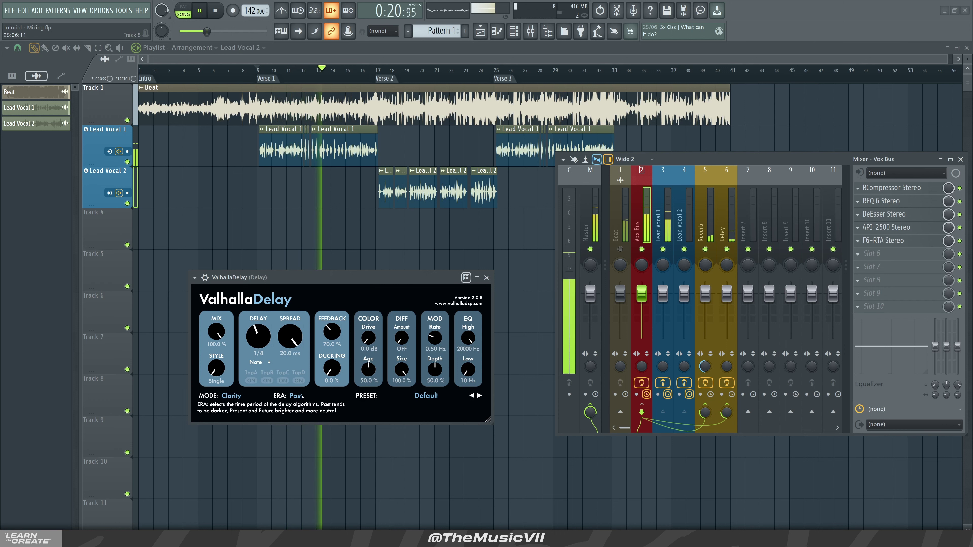
key("space")
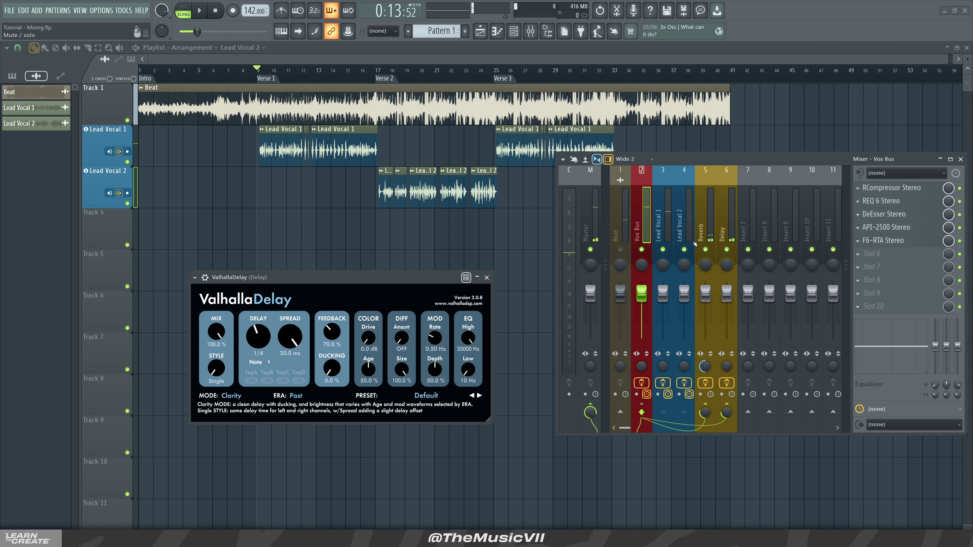
left_click(695, 245)
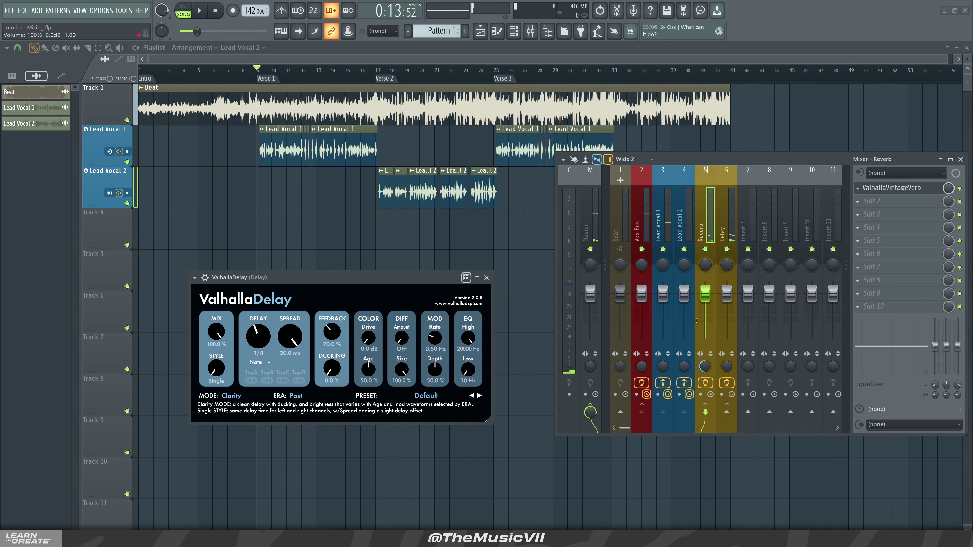
left_click(727, 230)
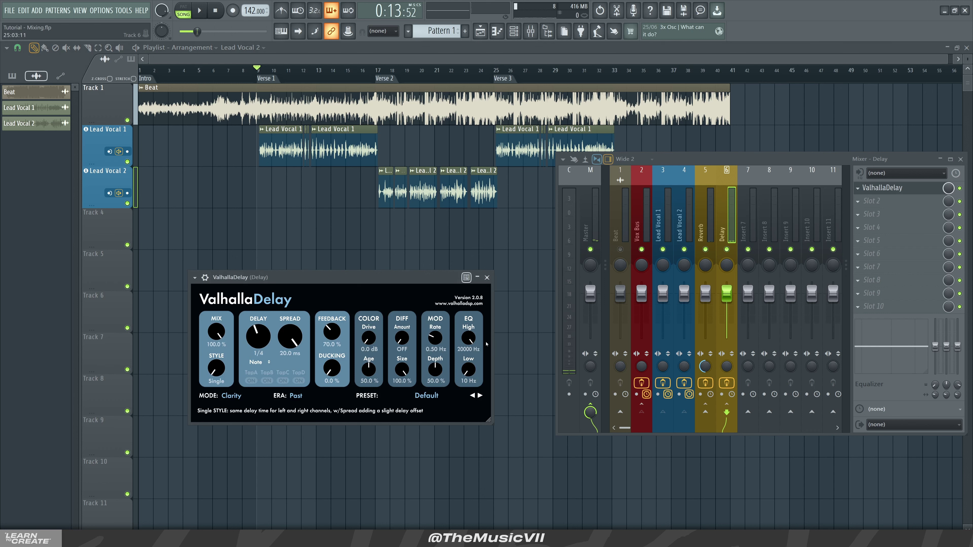
- Set the HighCut of ValhallaVintageVerb on the Reverb insert to 2740 Hz while the verse plays
key("space")
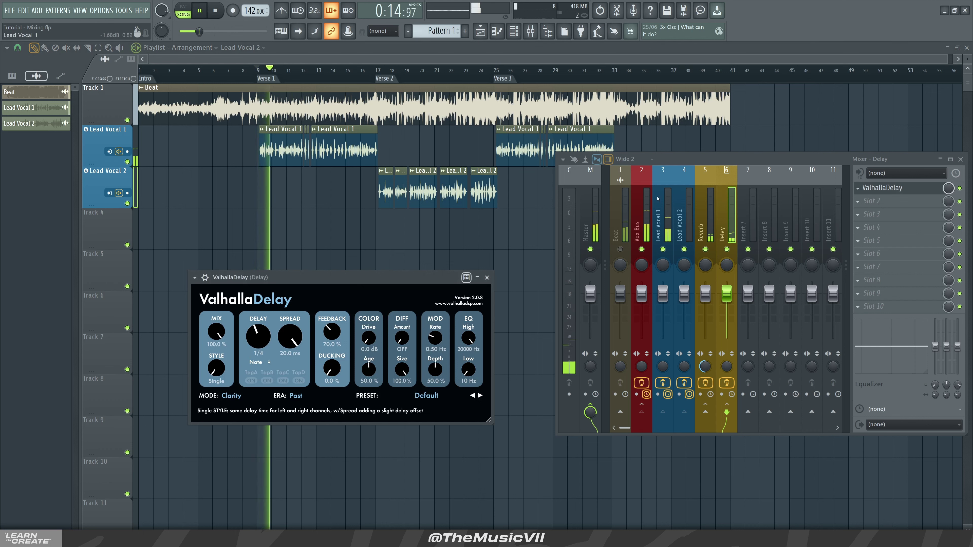
left_click(711, 207)
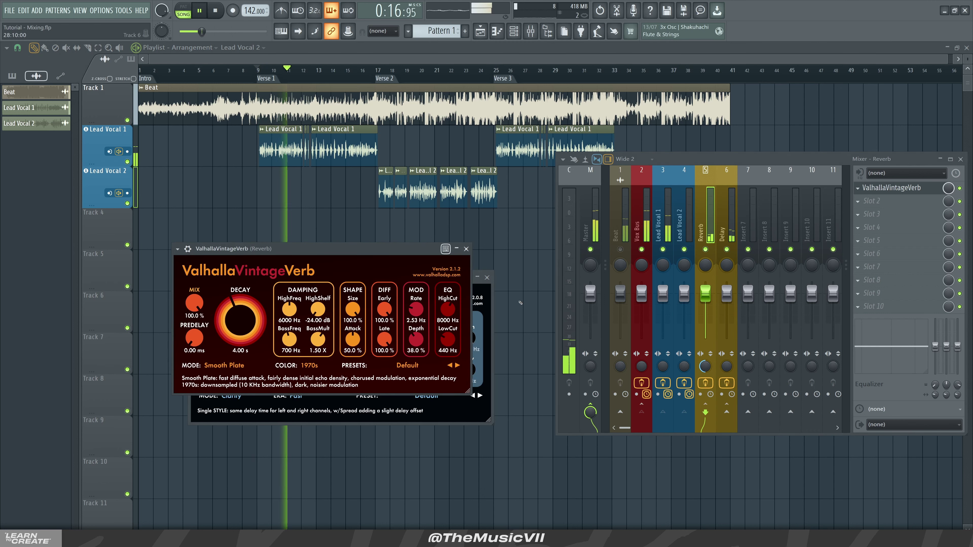
left_click_drag(448, 313, 448, 334)
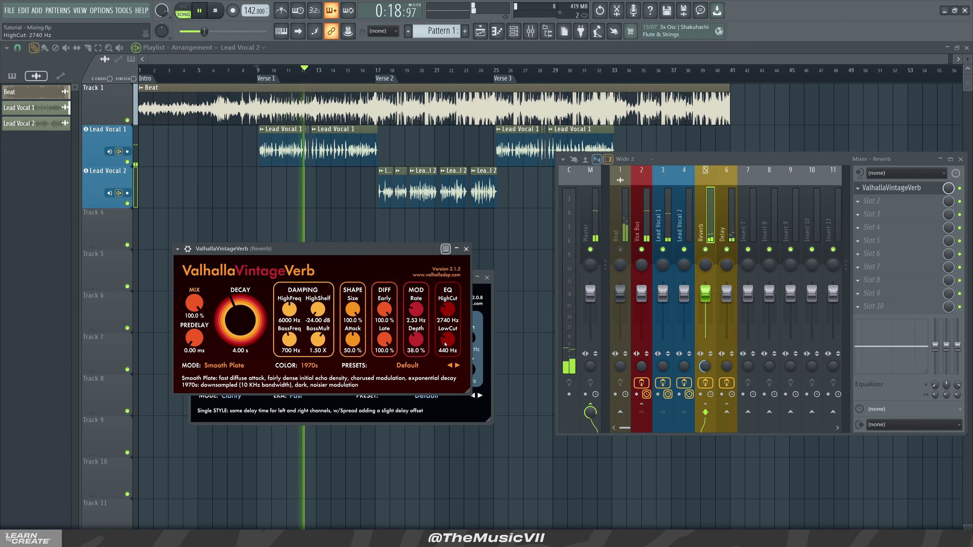
left_click(467, 250)
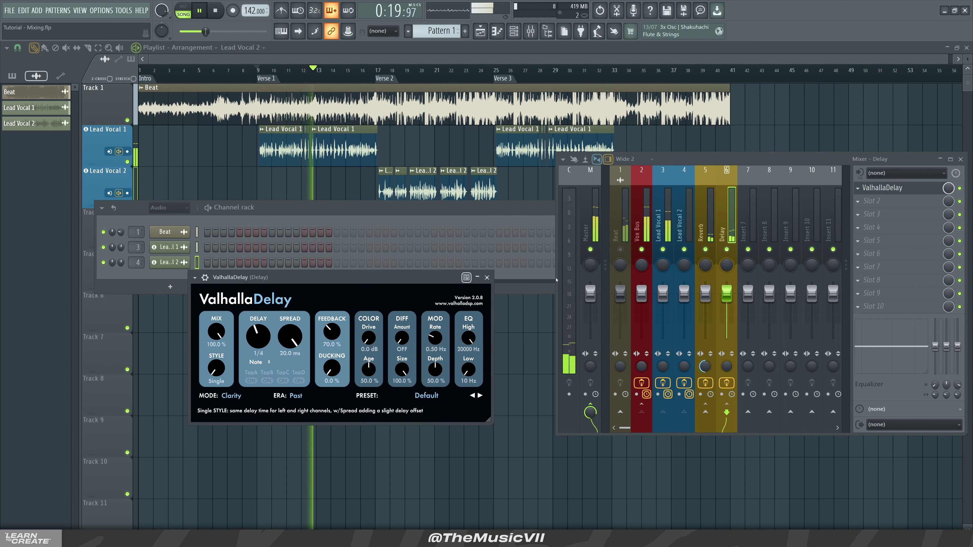
- Try the Digital mode in ValhallaDelay and replay the song from Verse 1
left_click(647, 235)
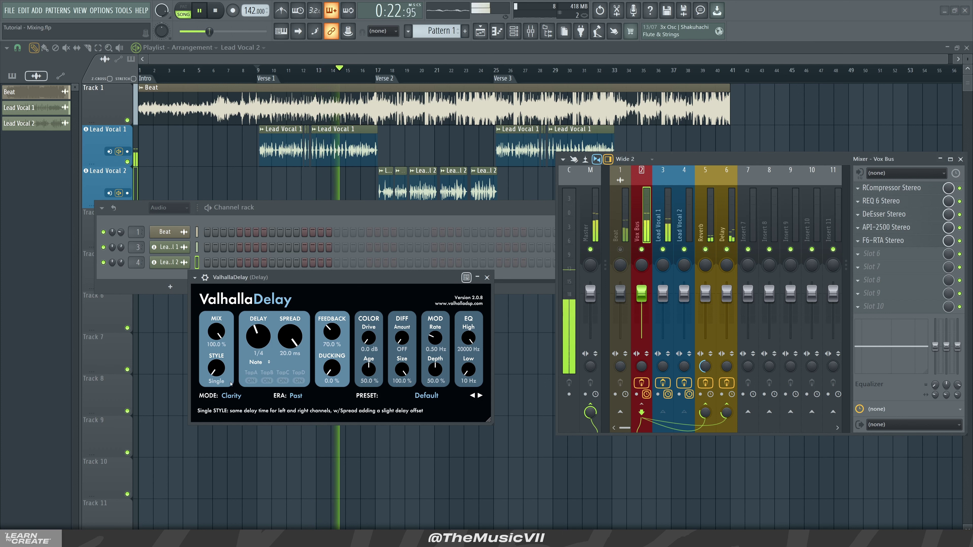
left_click(230, 399)
left_click(242, 427)
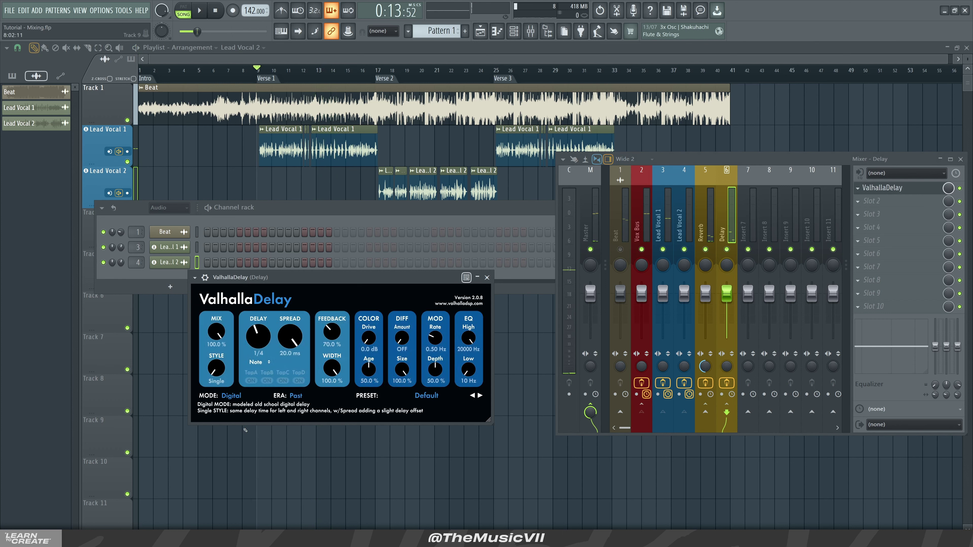
left_click(209, 17)
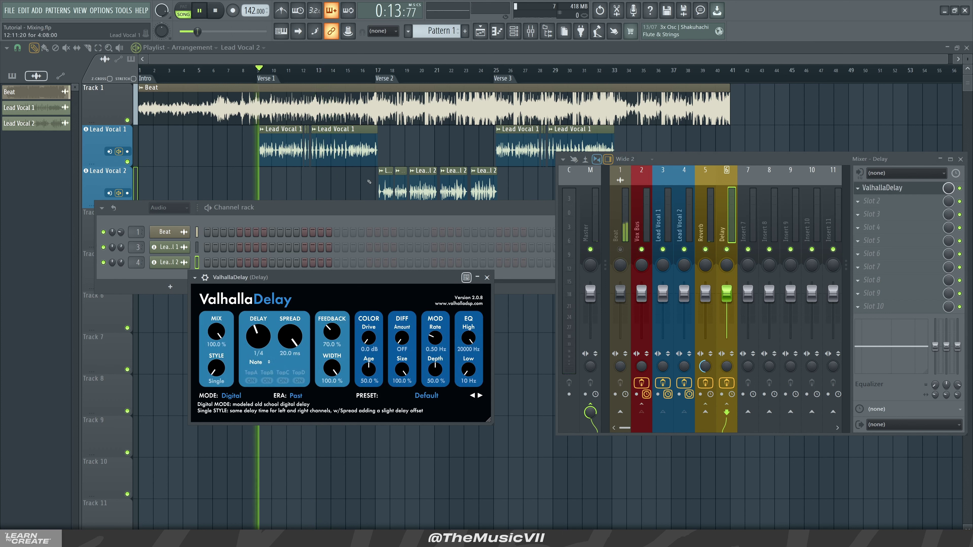
- Clear the channel rack out of the way and reposition the mixer window slightly
left_click_drag(402, 210, 309, 239)
left_click_drag(689, 161, 665, 170)
left_click(581, 237)
- Audition ValhallaDelay's LoFi mode during playback and settle on the HiFi mode
left_click(232, 395)
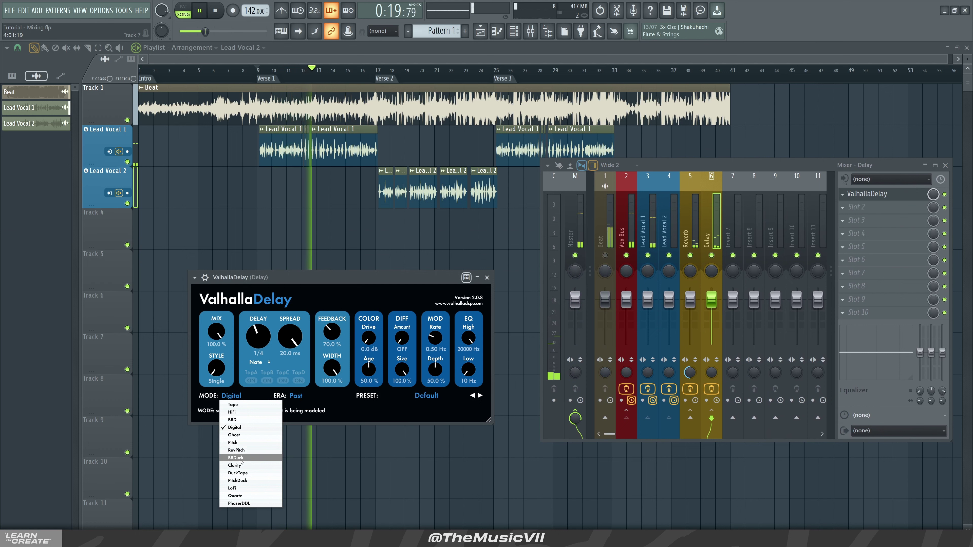
left_click(231, 488)
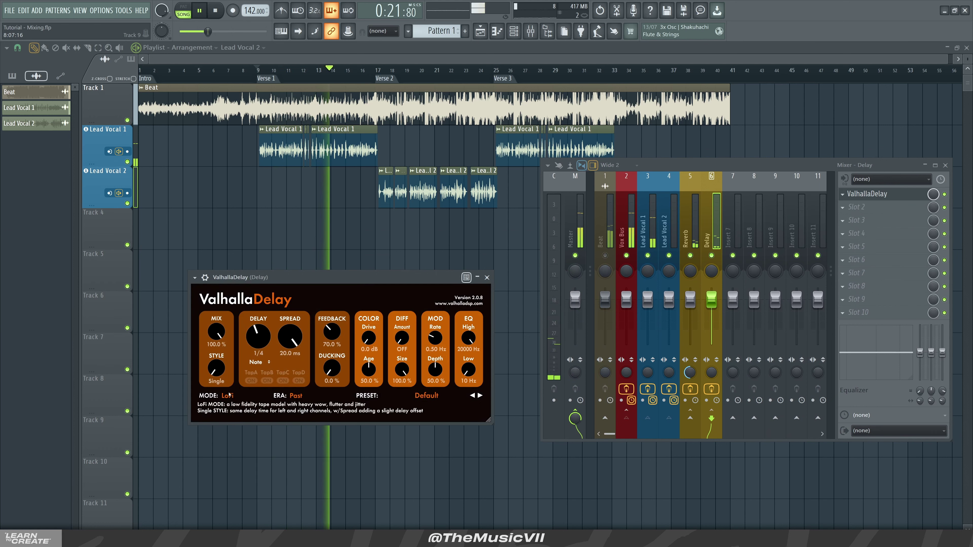
left_click(228, 395)
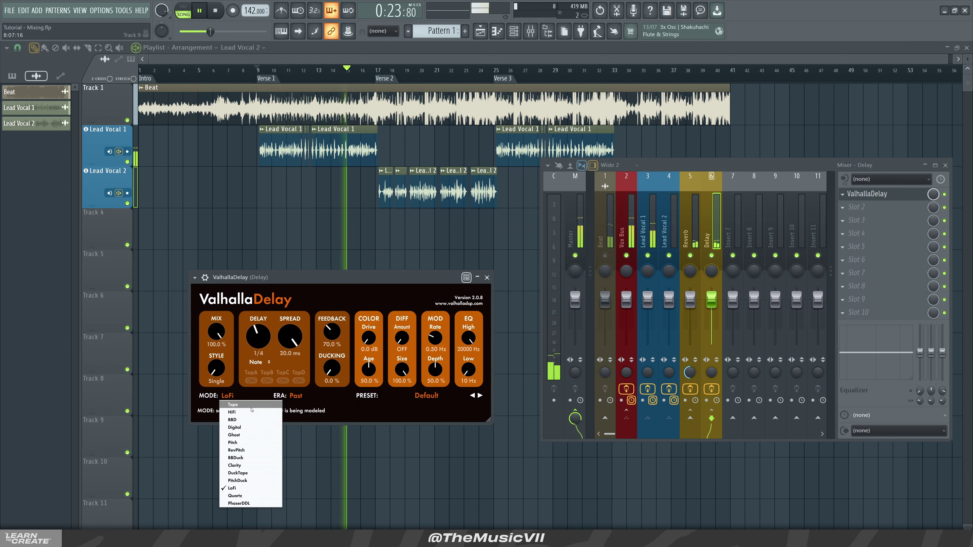
left_click(251, 412)
- Lower the Vox Bus send level to Delay to 26% and set ValhallaDelay's feedback to 43.8%
left_click(623, 225)
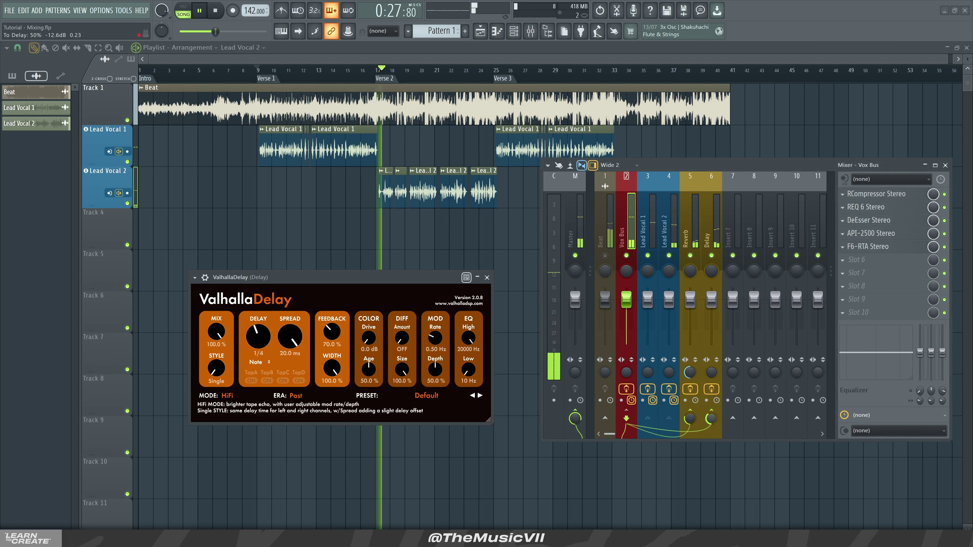
left_click_drag(712, 419, 711, 448)
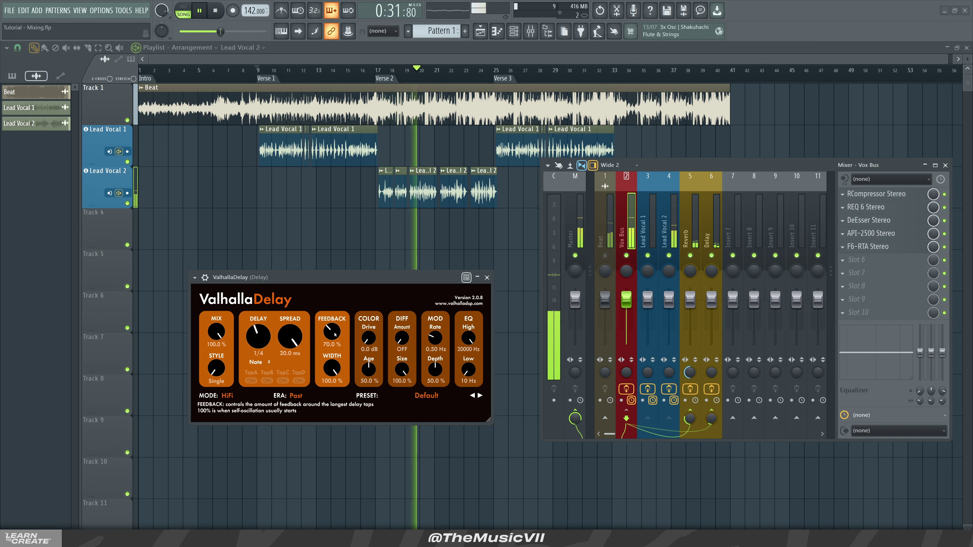
left_click_drag(335, 334, 334, 353)
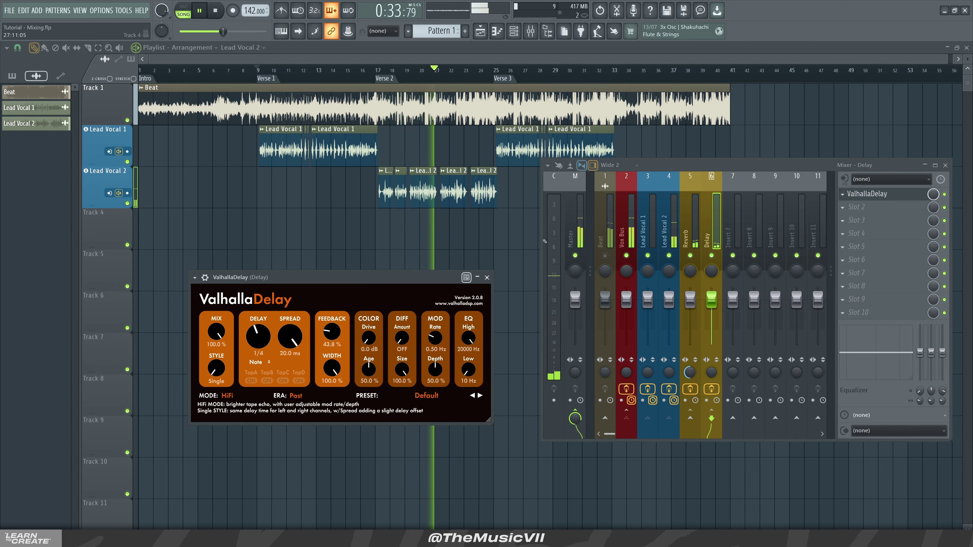
left_click(624, 238)
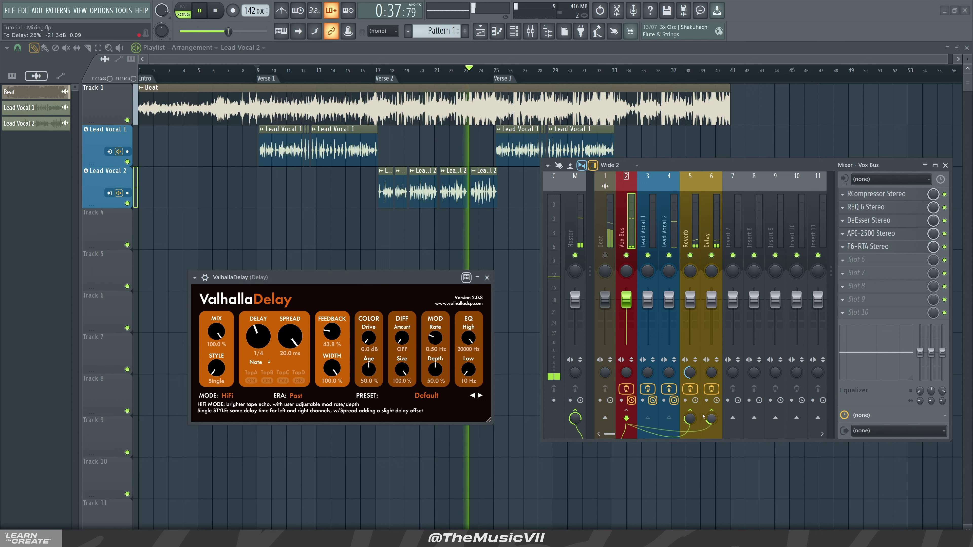
- Close ValhallaDelay, unmute the Beat mixer track and replay the song from Verse 1
left_click(487, 277)
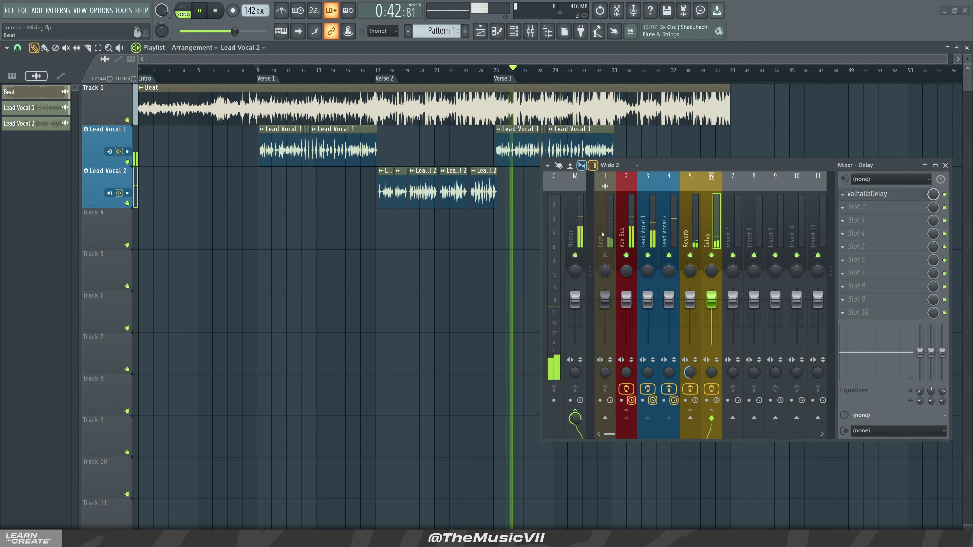
key("space")
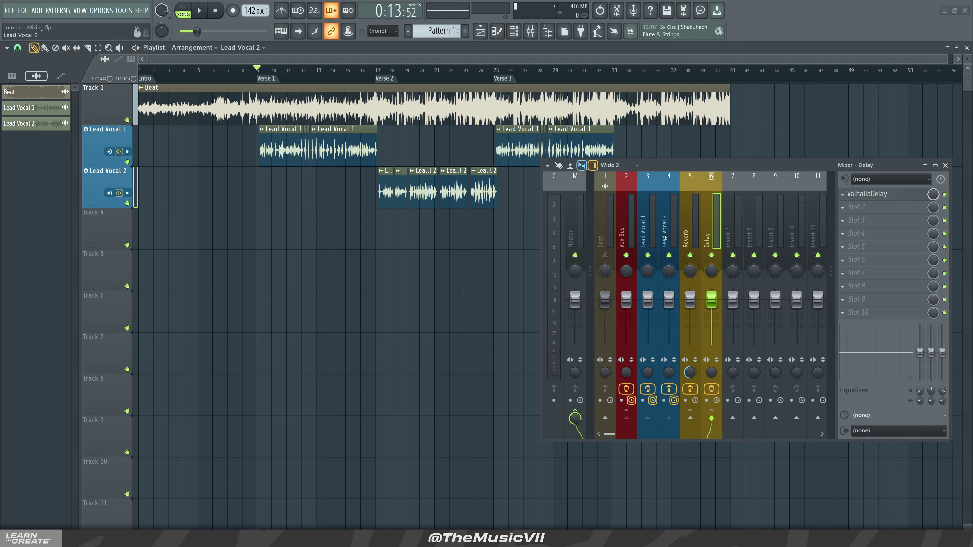
left_click(604, 255)
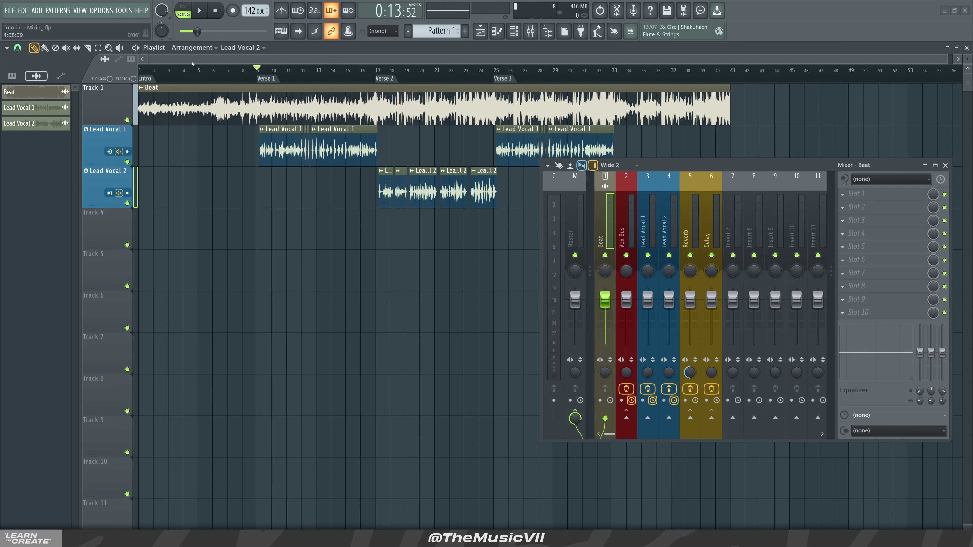
key("space")
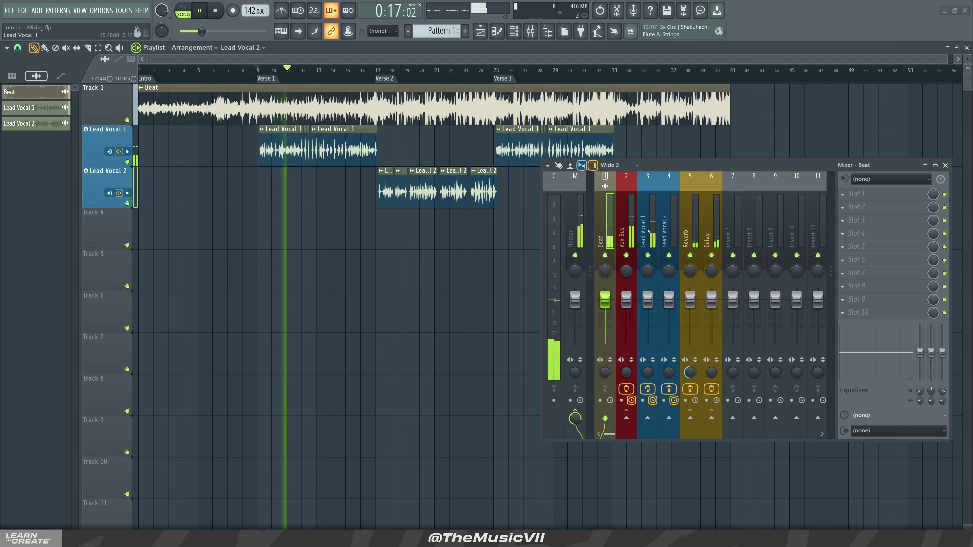
- Lower the Vox Bus send to Delay to 24% and check ValhallaDelay's settings during playback
left_click(626, 238)
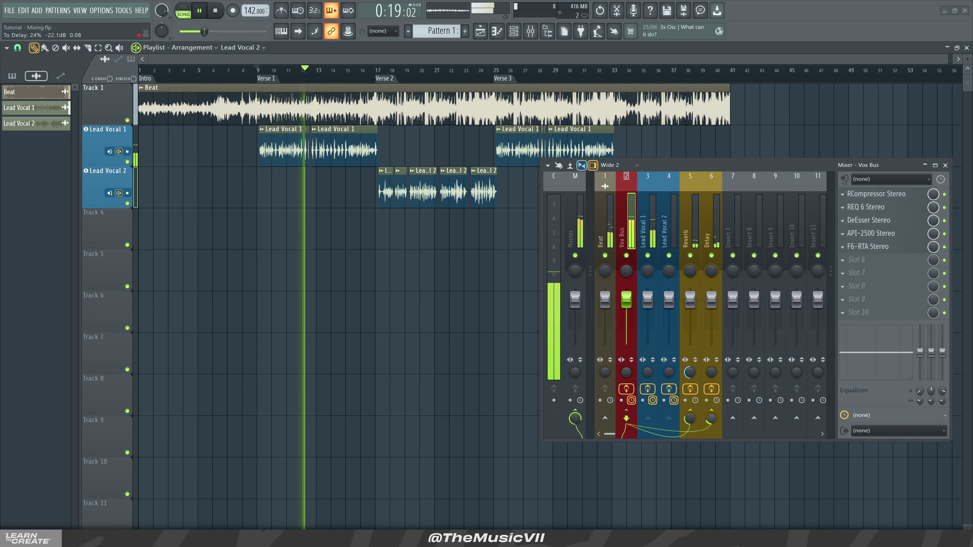
left_click(711, 230)
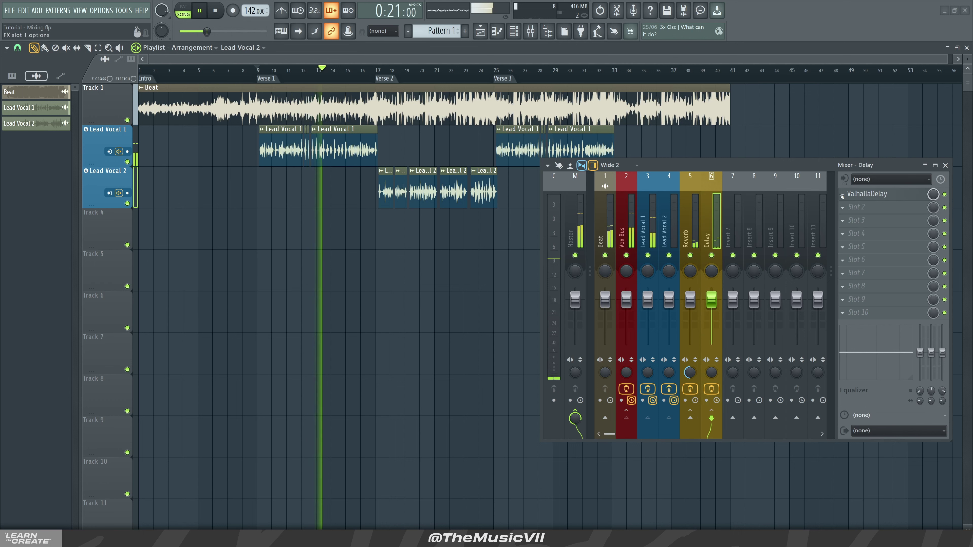
left_click(841, 196)
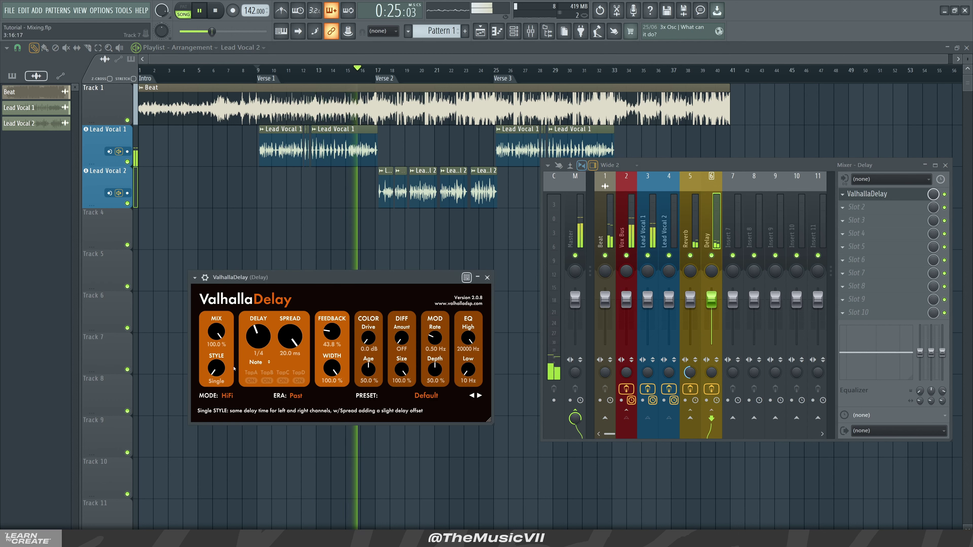
left_click(487, 277)
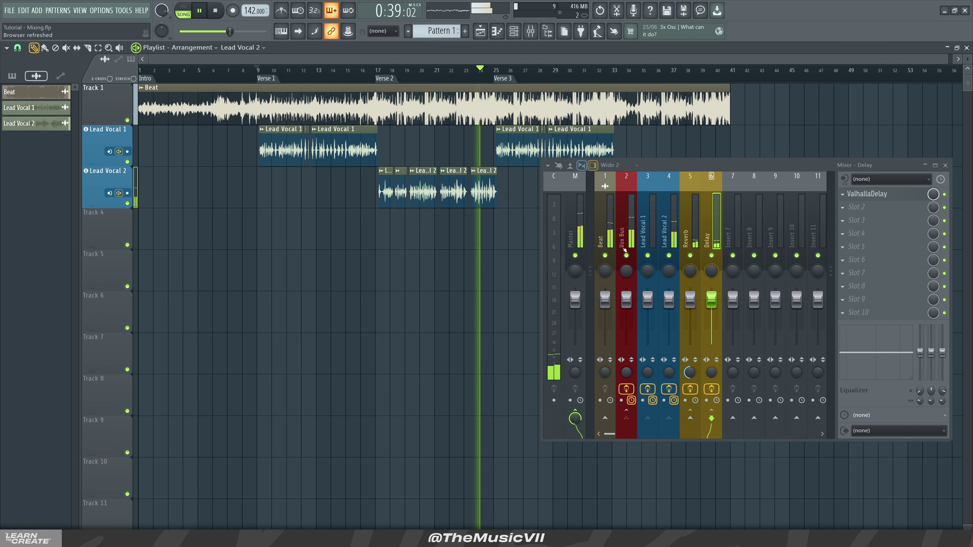
key("space")
- Load SSLComp Stereo in the first effect slot of the Master track and position its window clear of the mixer
left_click(627, 235)
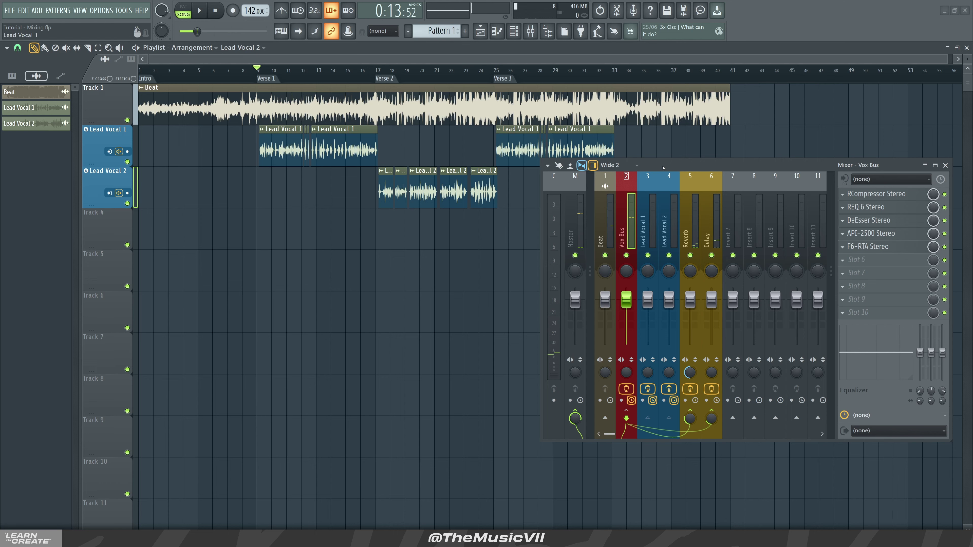
left_click_drag(663, 167, 644, 184)
left_click(594, 226)
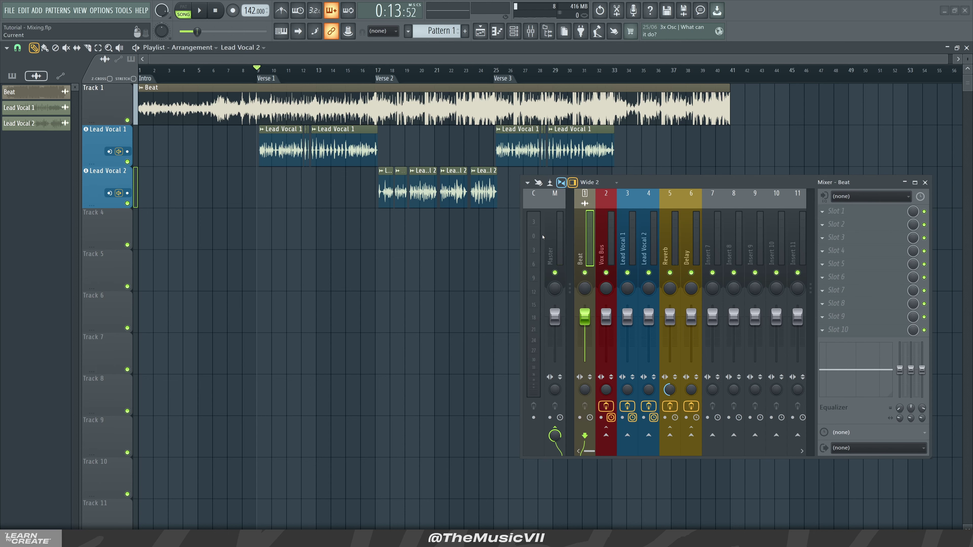
left_click(555, 236)
left_click(829, 213)
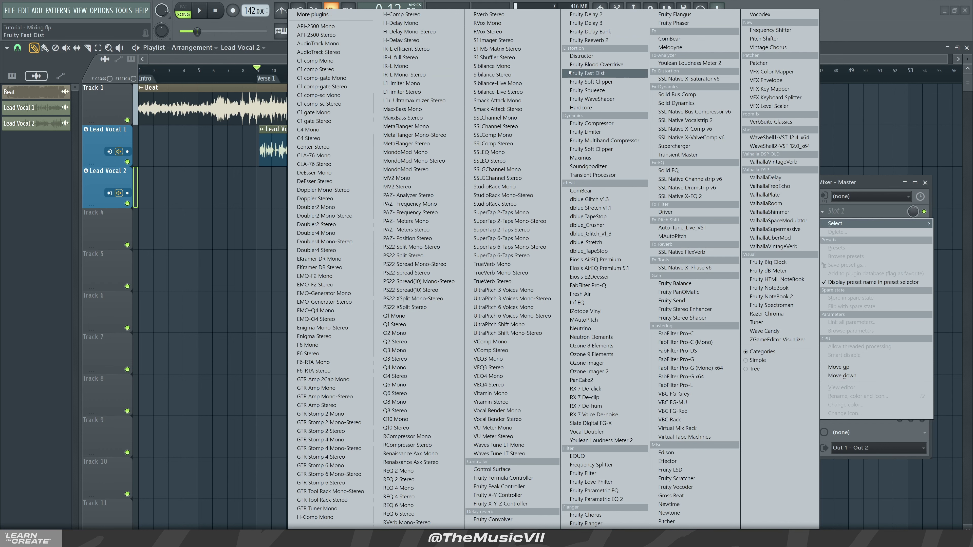
left_click(492, 143)
left_click_drag(175, 106, 259, 156)
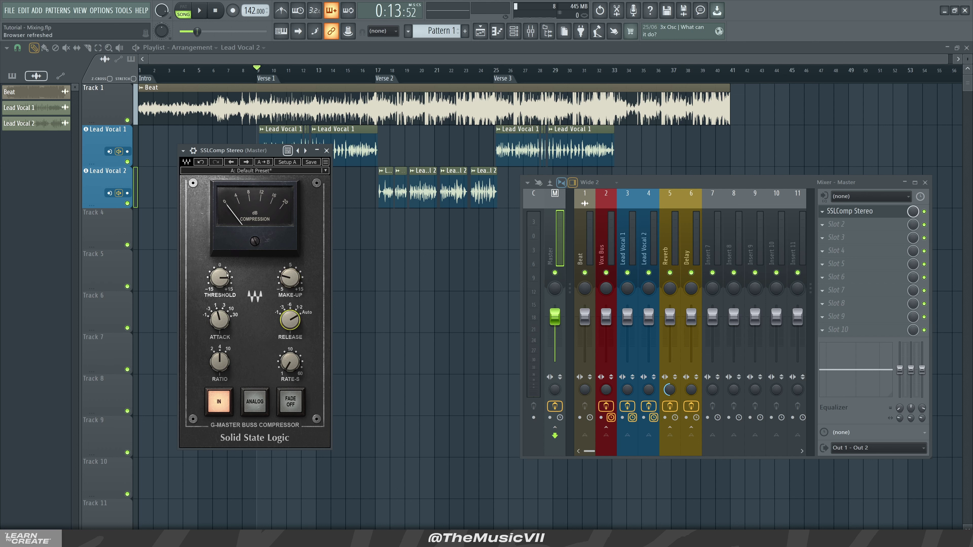
- Set the Master SSLComp threshold to 6.2 dB and restart playback from bar 16
key("space")
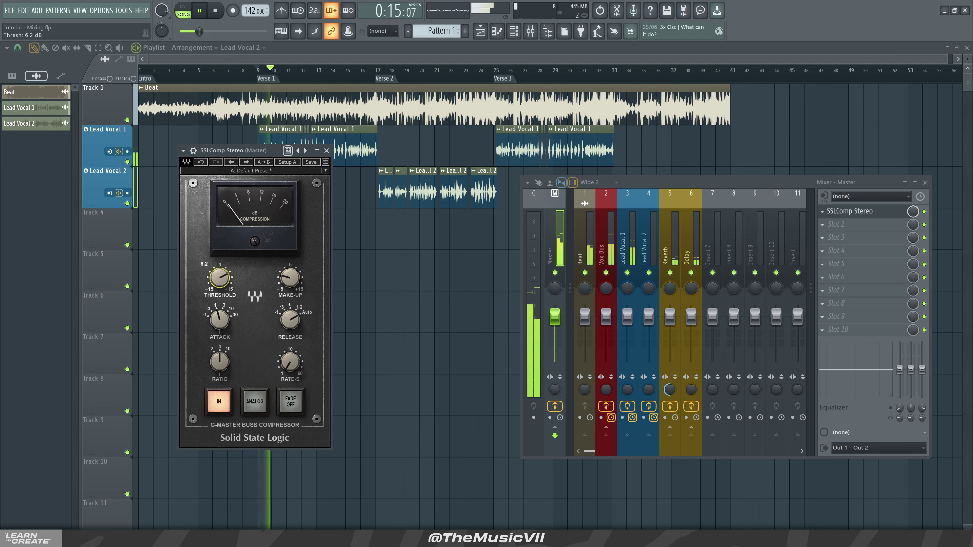
key("space")
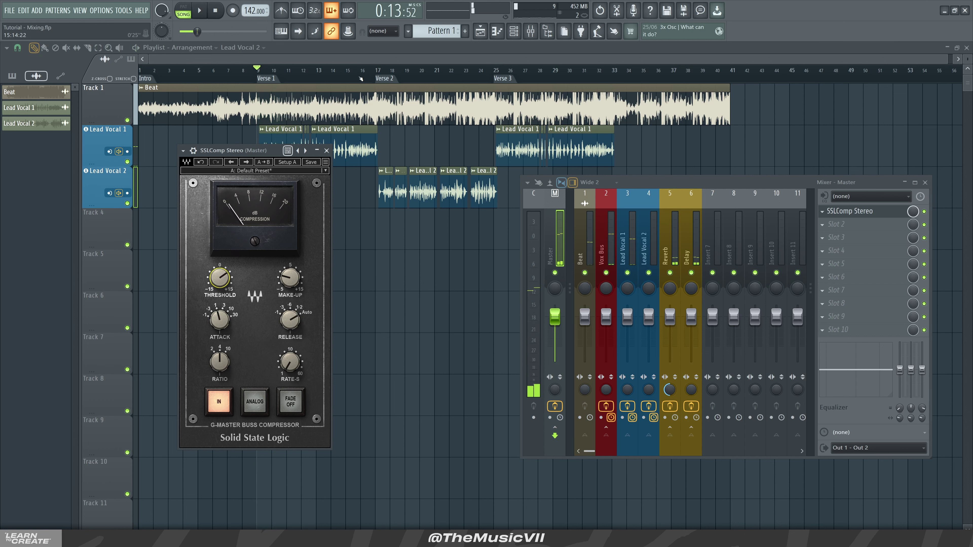
left_click(362, 76)
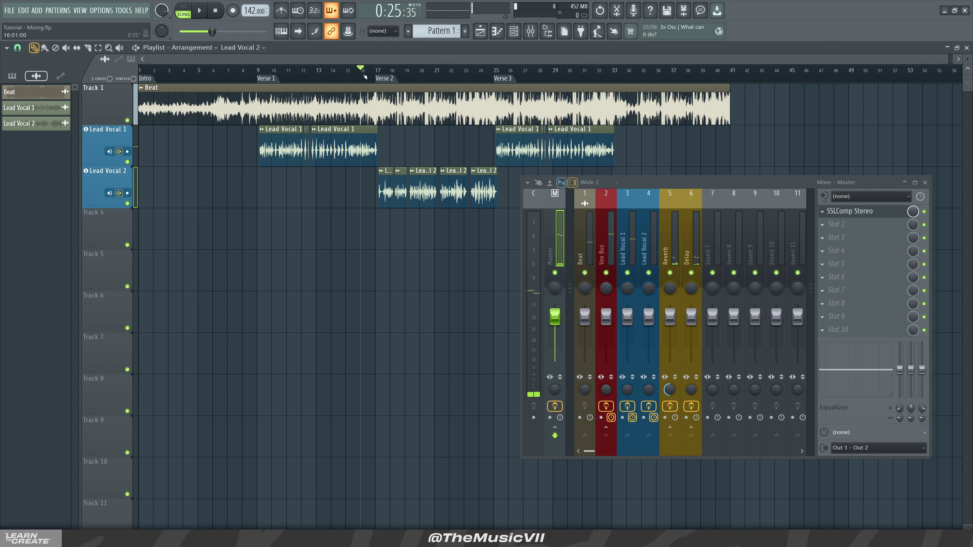
left_click(872, 212)
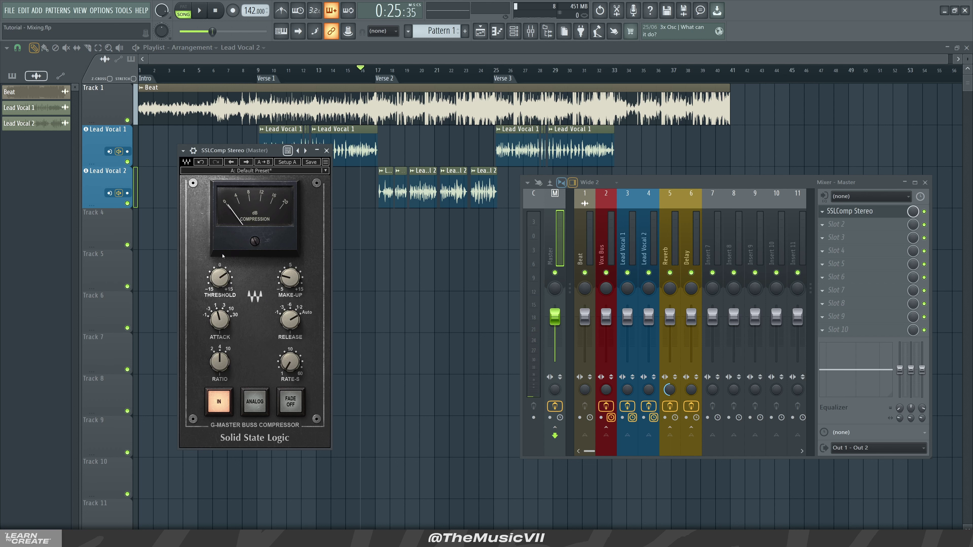
key("space")
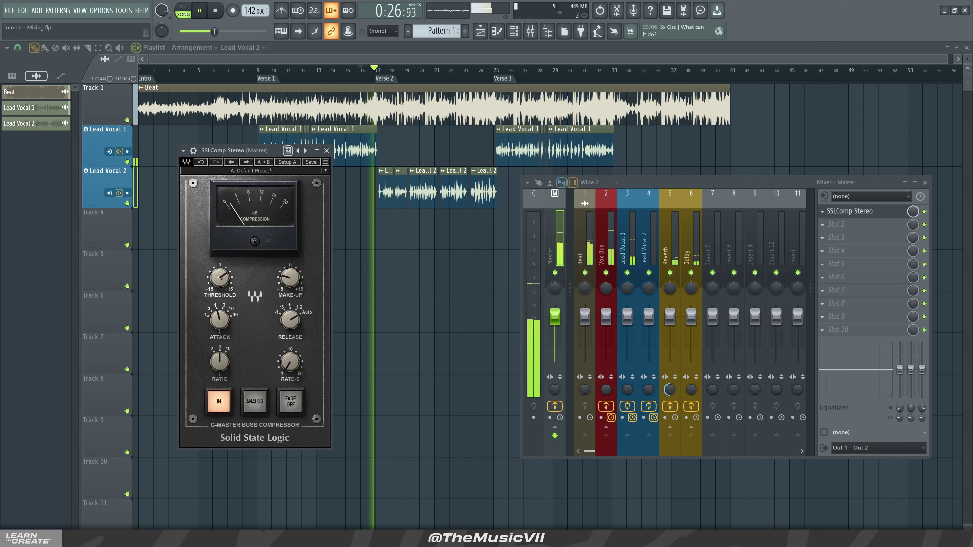
- Lower the SSLComp threshold to 4.7 dB during playback, try a .3 ms attack and settle on a slower one
left_click_drag(219, 277, 219, 283)
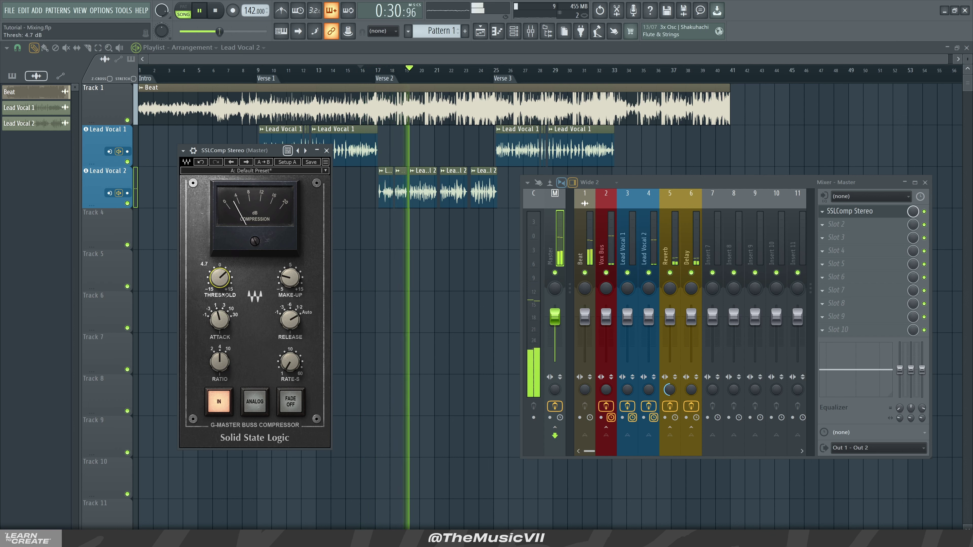
left_click_drag(221, 316, 223, 321)
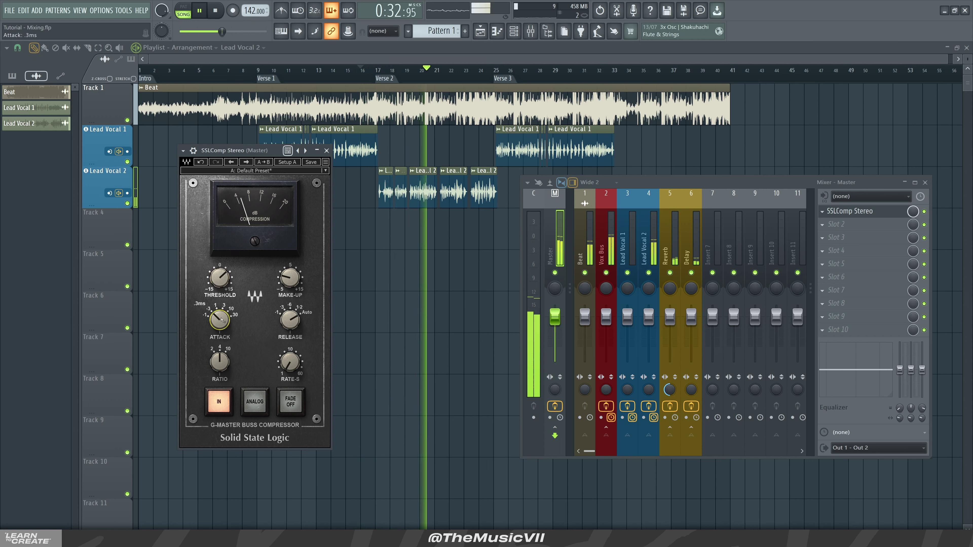
left_click_drag(222, 320, 222, 321)
key("space")
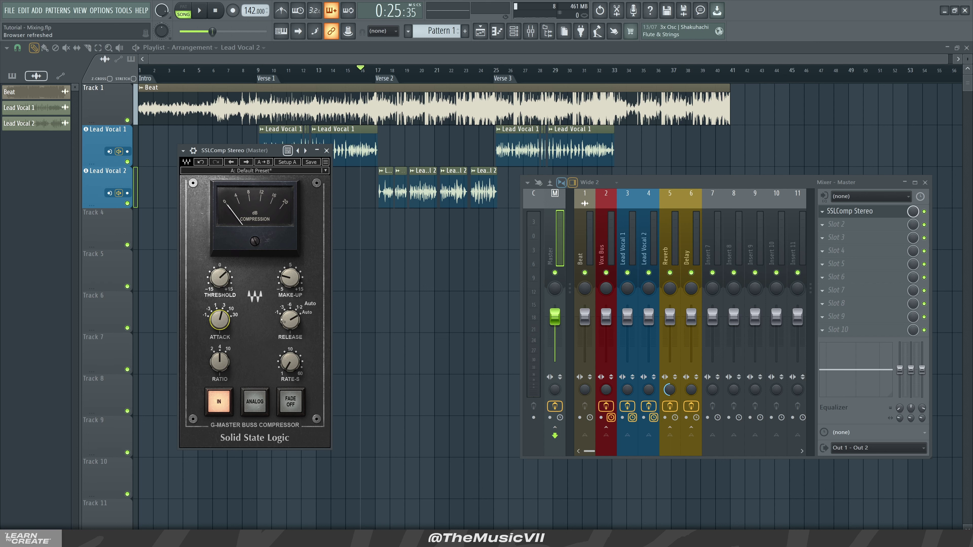
- Replay the song from bar 16 and lower the SSLComp threshold to 3.2 dB
key("space")
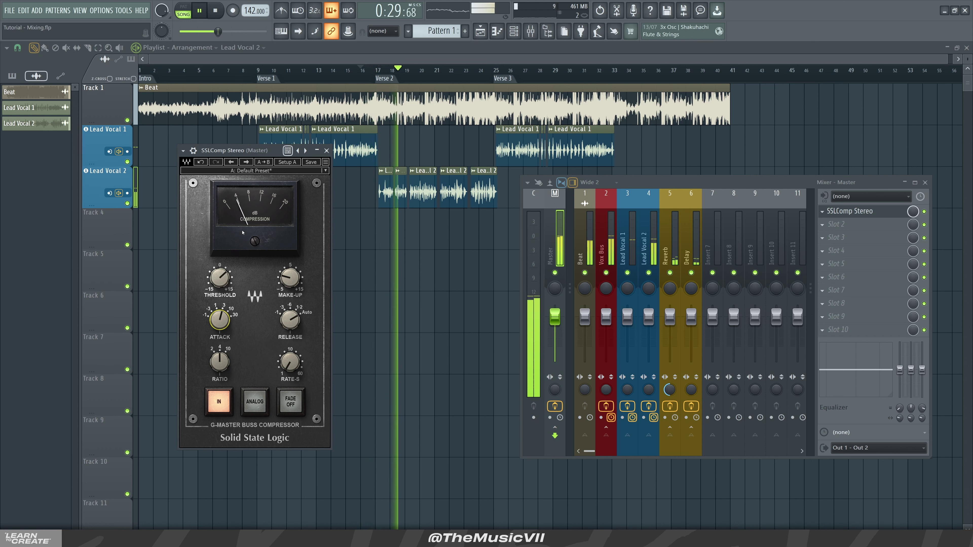
key("space")
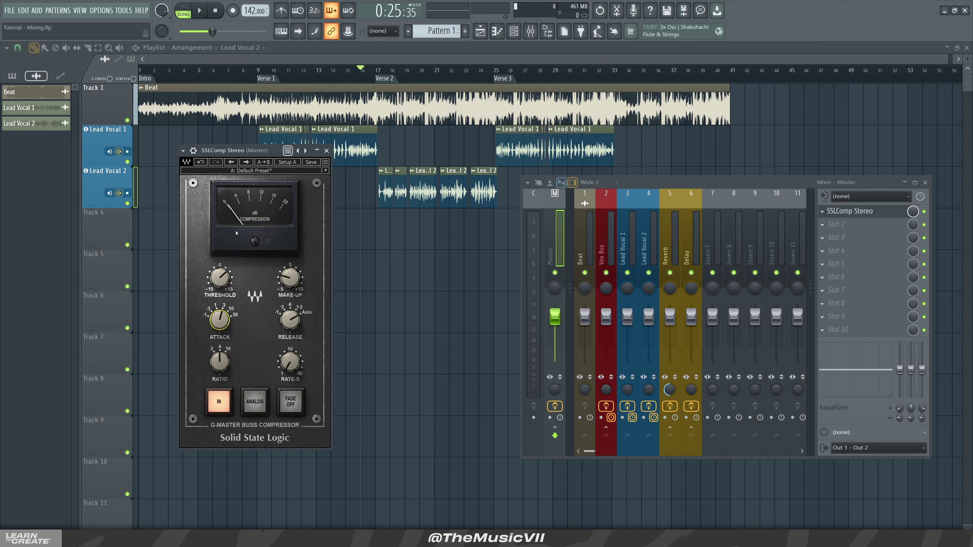
key("space")
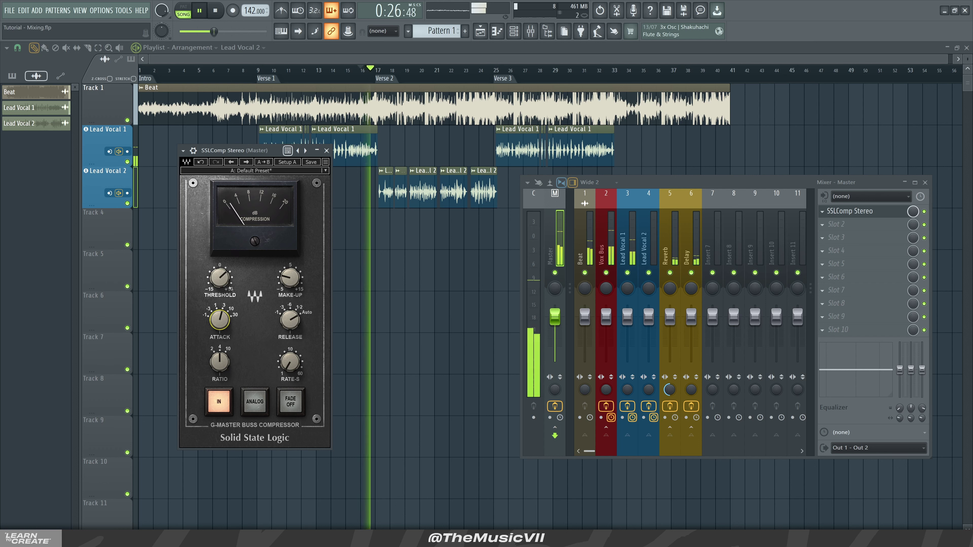
left_click_drag(223, 276, 224, 283)
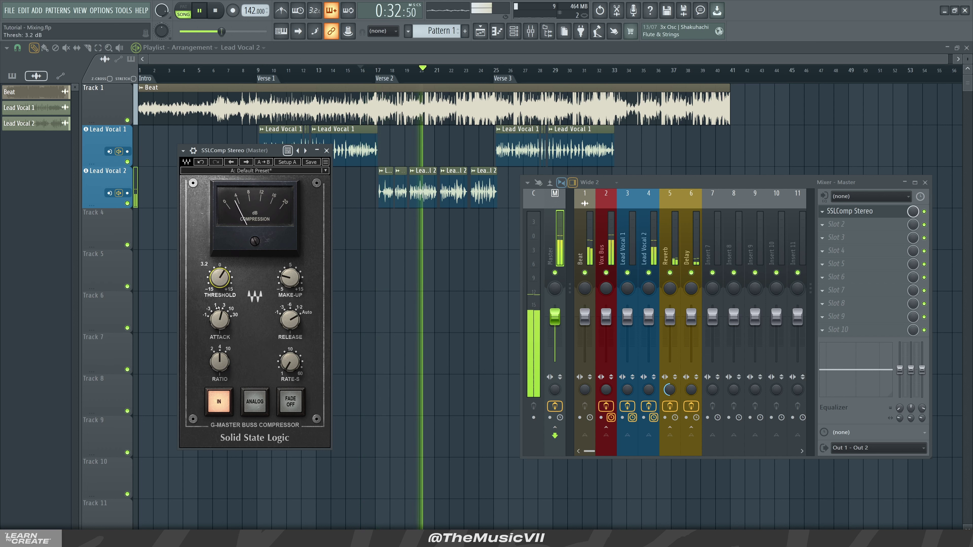
- Close the SSLComp window and audition the mix from Verse 1
left_click(605, 249)
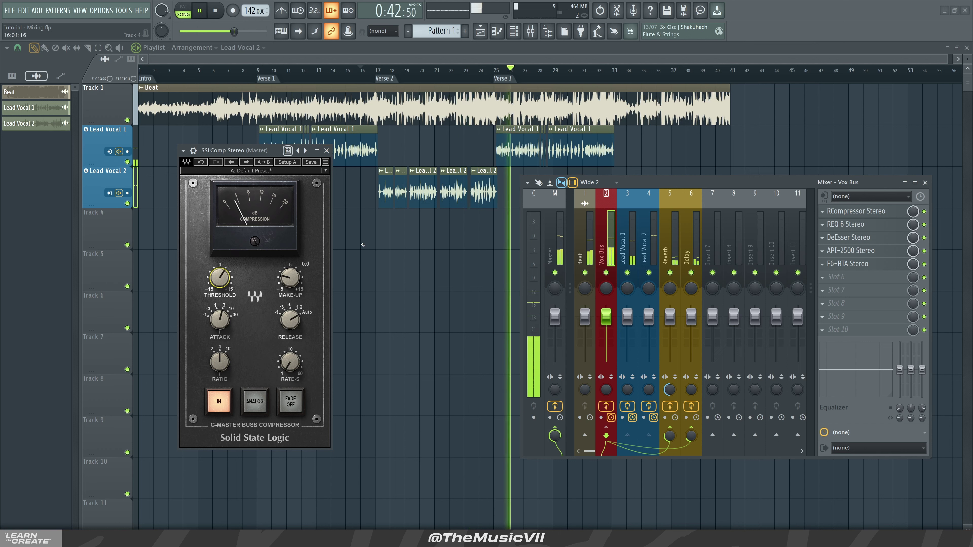
left_click(327, 151)
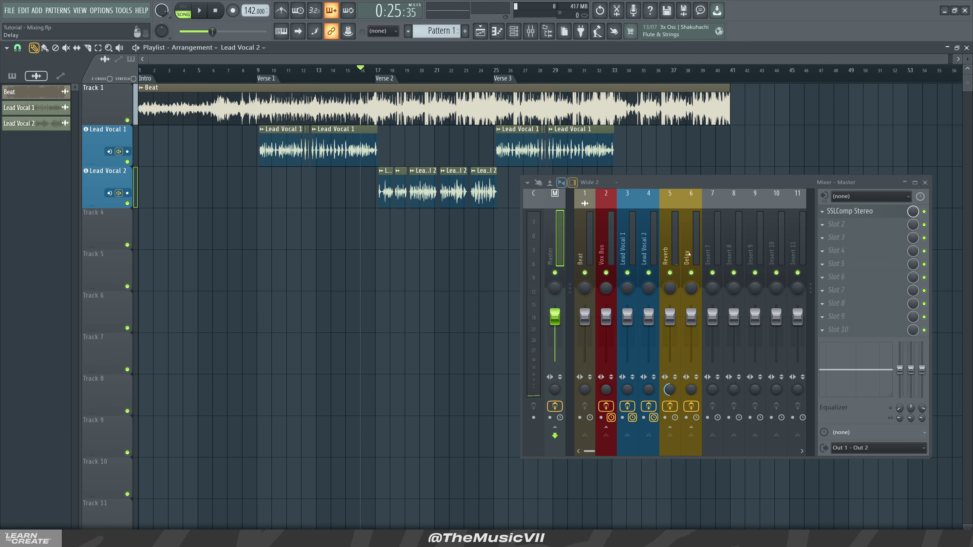
key("space")
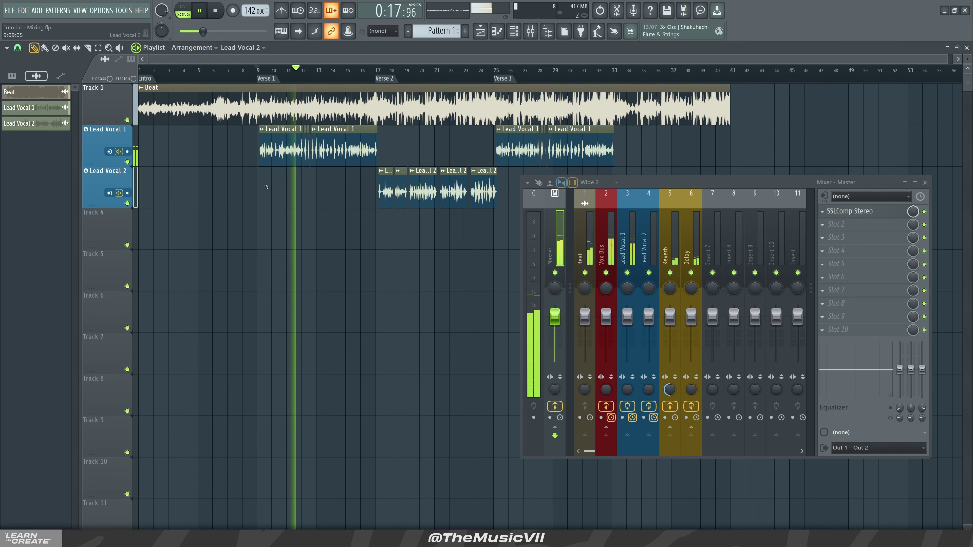
key("space")
- Play the lead-in to Verse 1 from bar 7, set the playlist snap to 1/2 beat and save the project
scroll(289, 187, "up", 3)
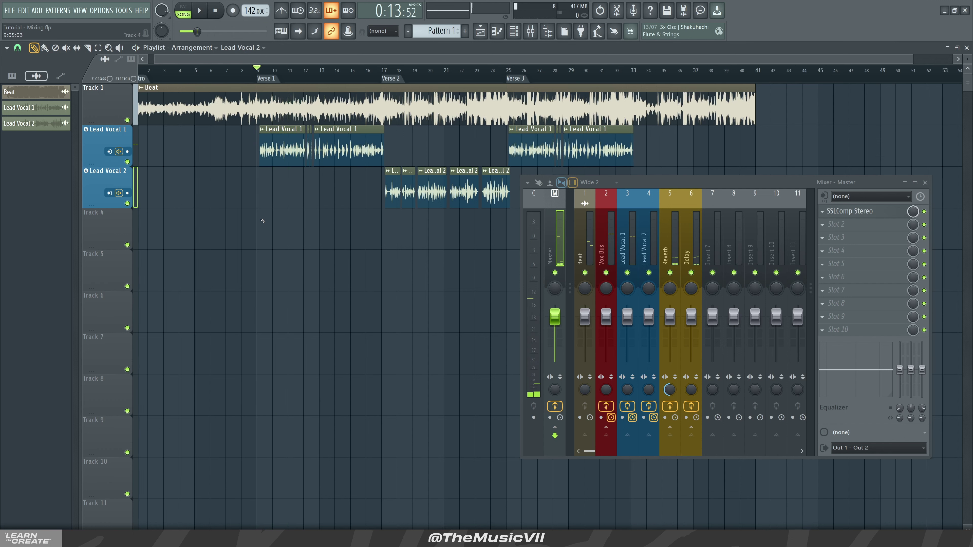
left_click_drag(356, 60, 281, 76)
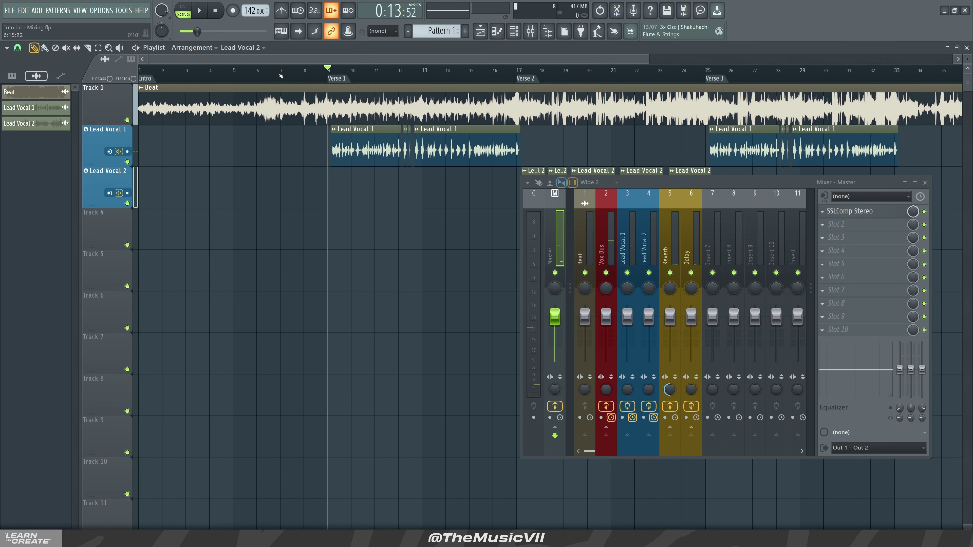
scroll(287, 184, "up", 5)
key("space")
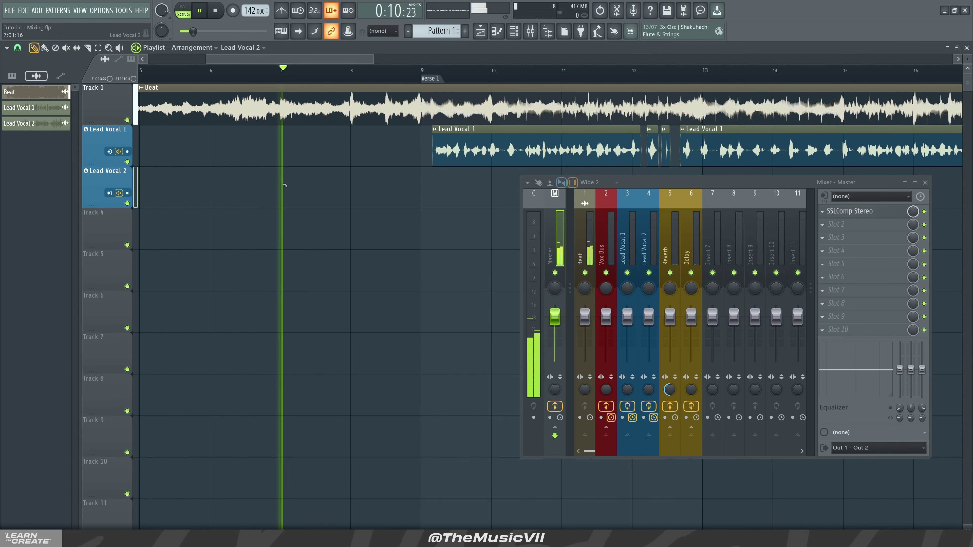
left_click(17, 48)
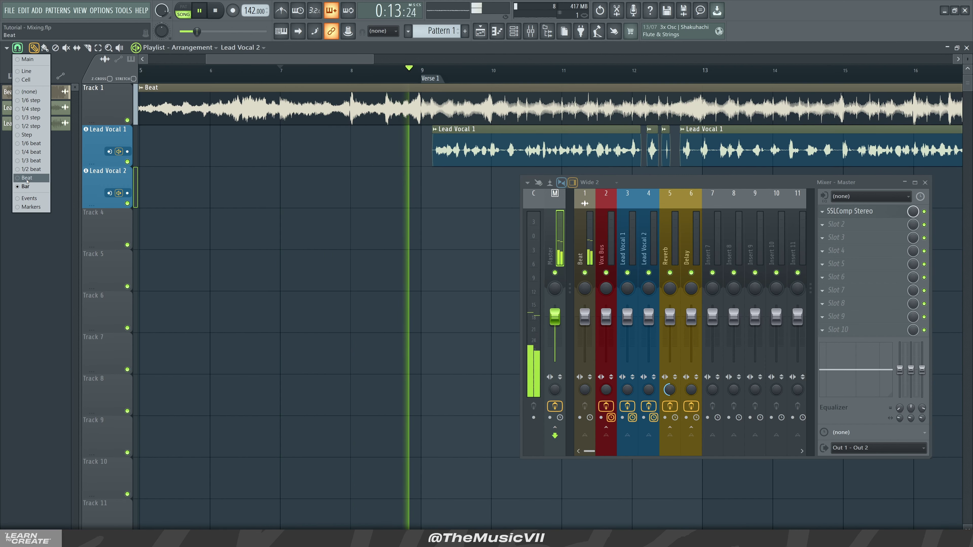
left_click(30, 170)
key("space")
left_click_drag(373, 59, 663, 53)
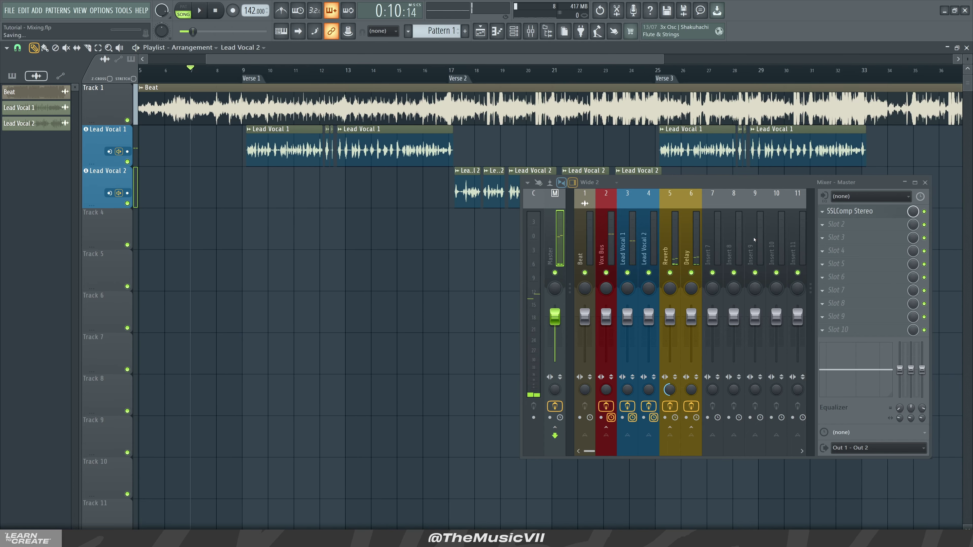
- Rename the mixer track Insert 7 with a name beginning "Stut"
right_click(714, 226)
left_click(751, 215)
type("Stut")
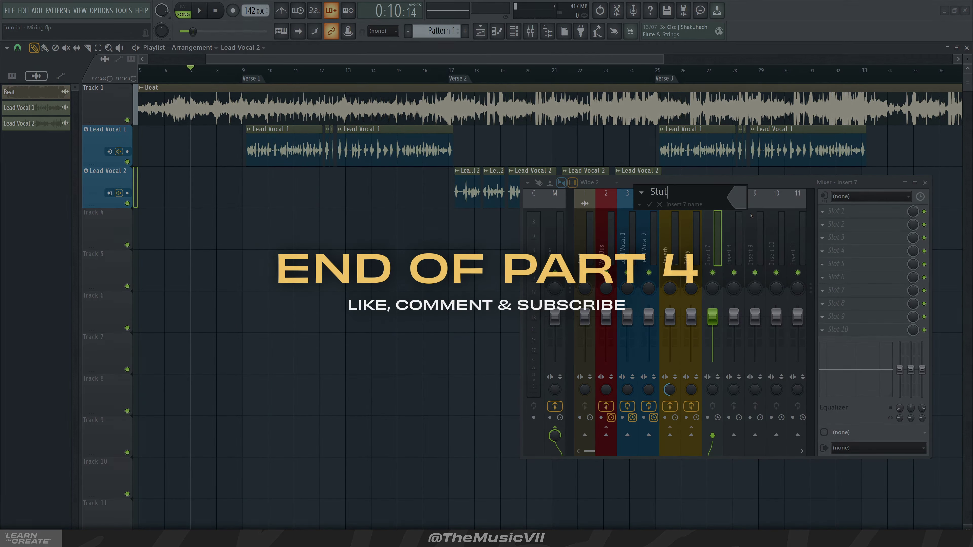